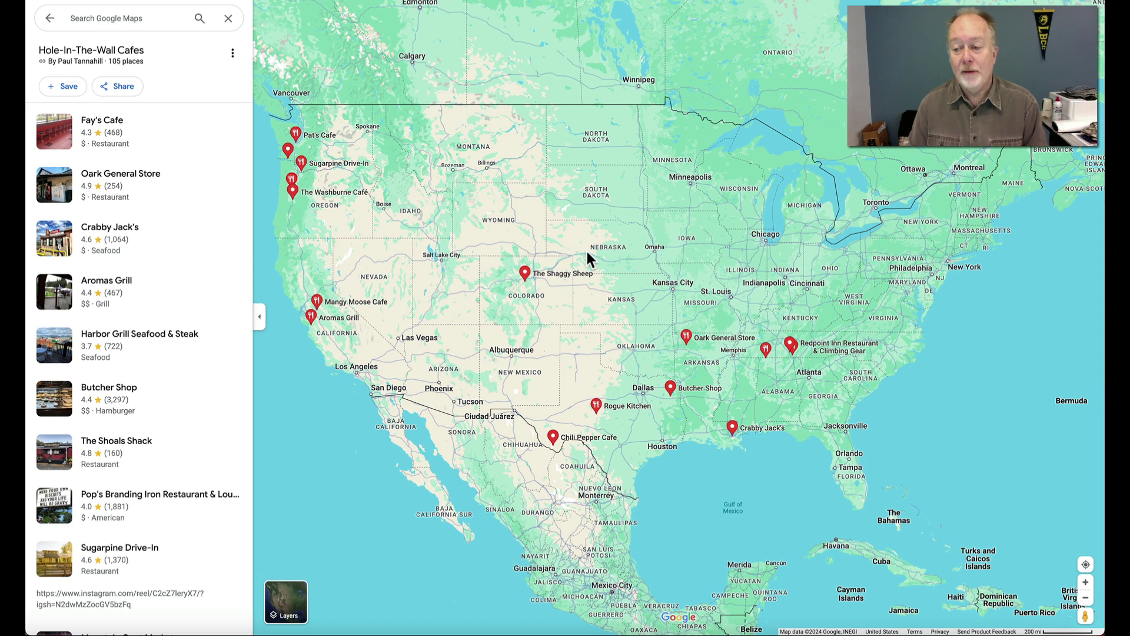
Examine the places in the shared Hole-In-The-Wall Cafes list.
{"action": "scroll", "coordinate": [106, 247], "scroll_direction": "down", "scroll_amount": 4}
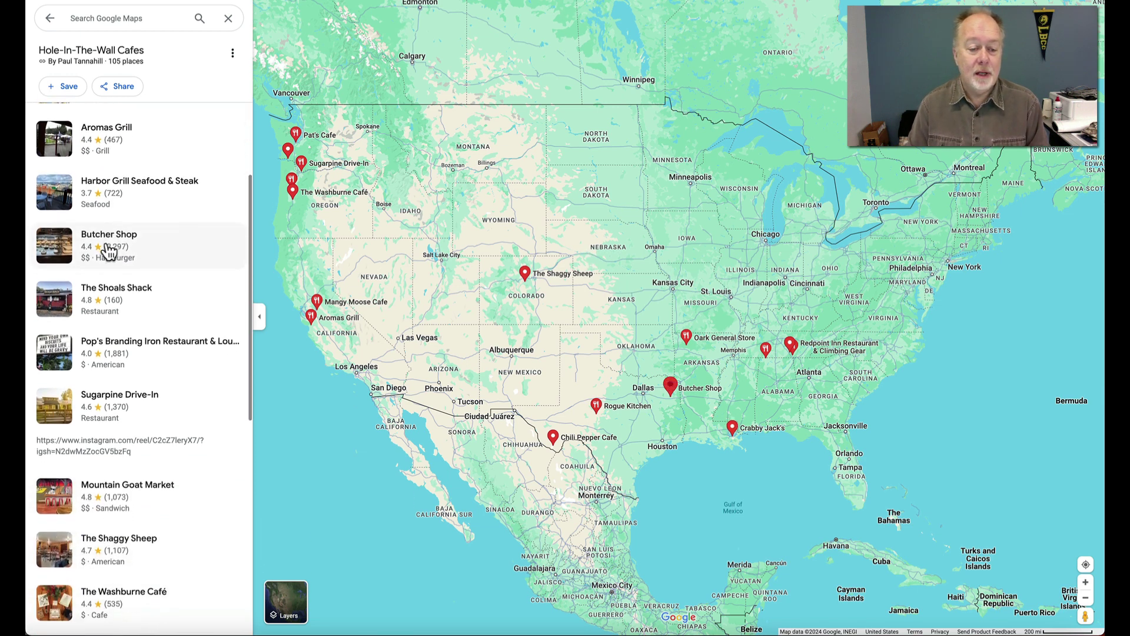
{"action": "scroll", "coordinate": [106, 250], "scroll_direction": "down", "scroll_amount": 7}
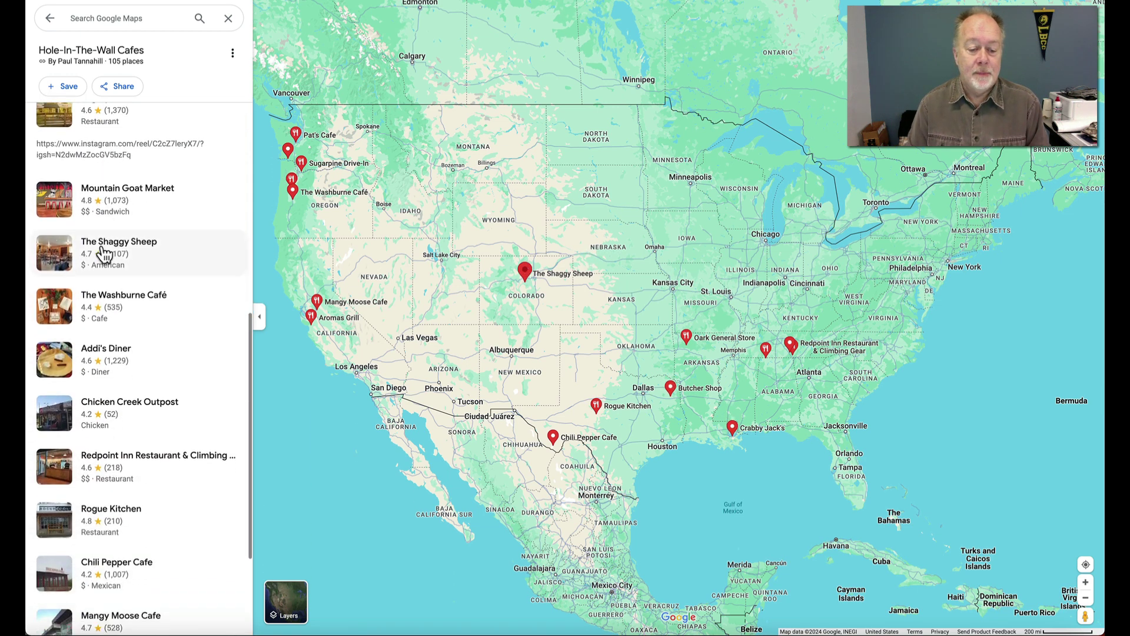
{"action": "scroll", "coordinate": [121, 254], "scroll_direction": "down", "scroll_amount": 5}
{"action": "scroll", "coordinate": [124, 255], "scroll_direction": "down", "scroll_amount": 13}
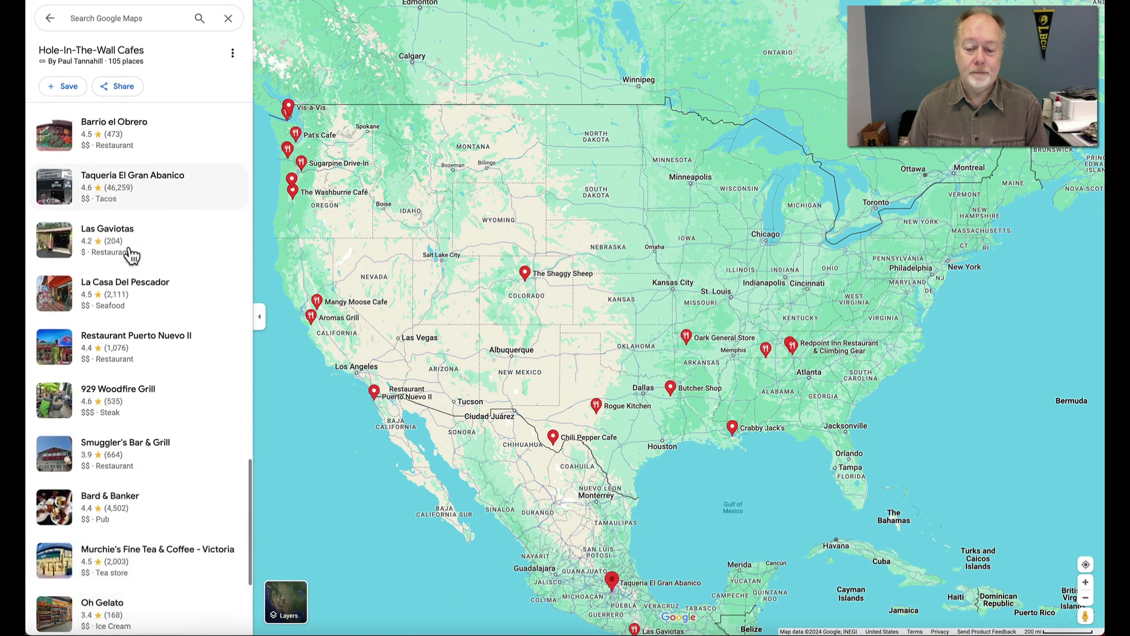
{"action": "scroll", "coordinate": [137, 254], "scroll_direction": "down", "scroll_amount": 3}
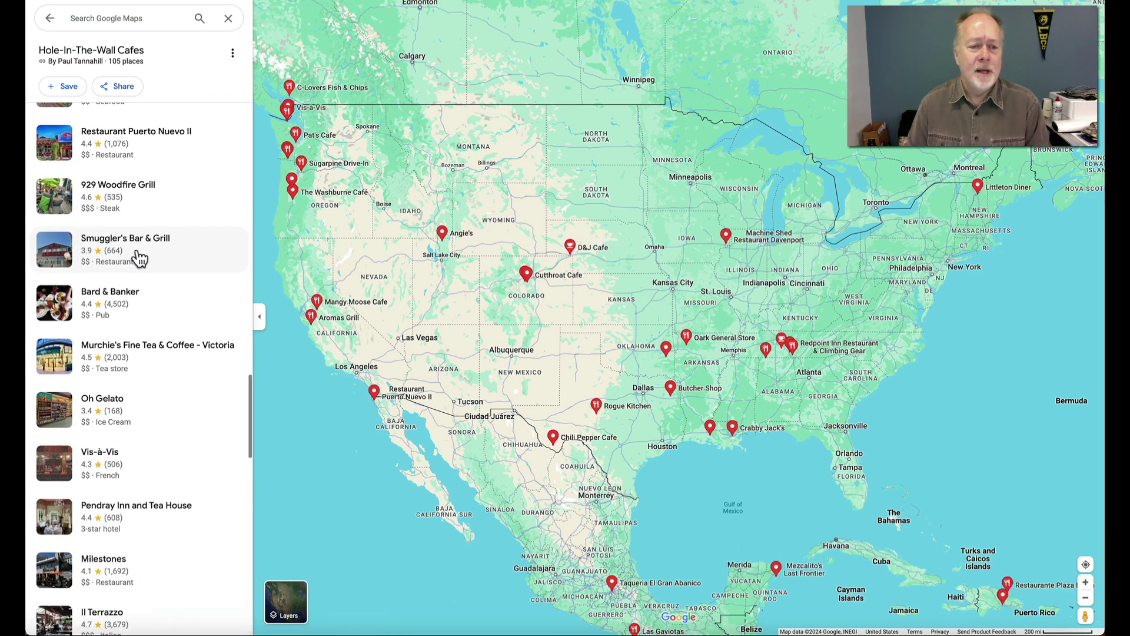
{"action": "scroll", "coordinate": [138, 257], "scroll_direction": "down", "scroll_amount": 6}
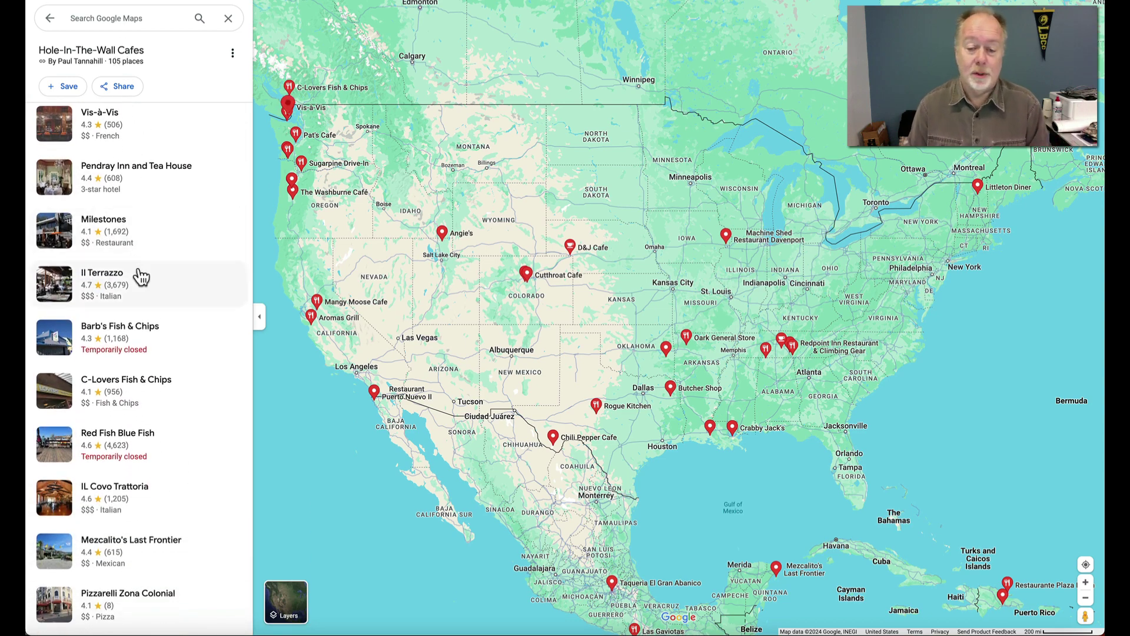
{"action": "scroll", "coordinate": [139, 265], "scroll_direction": "down", "scroll_amount": 4}
{"action": "scroll", "coordinate": [142, 277], "scroll_direction": "down", "scroll_amount": 9}
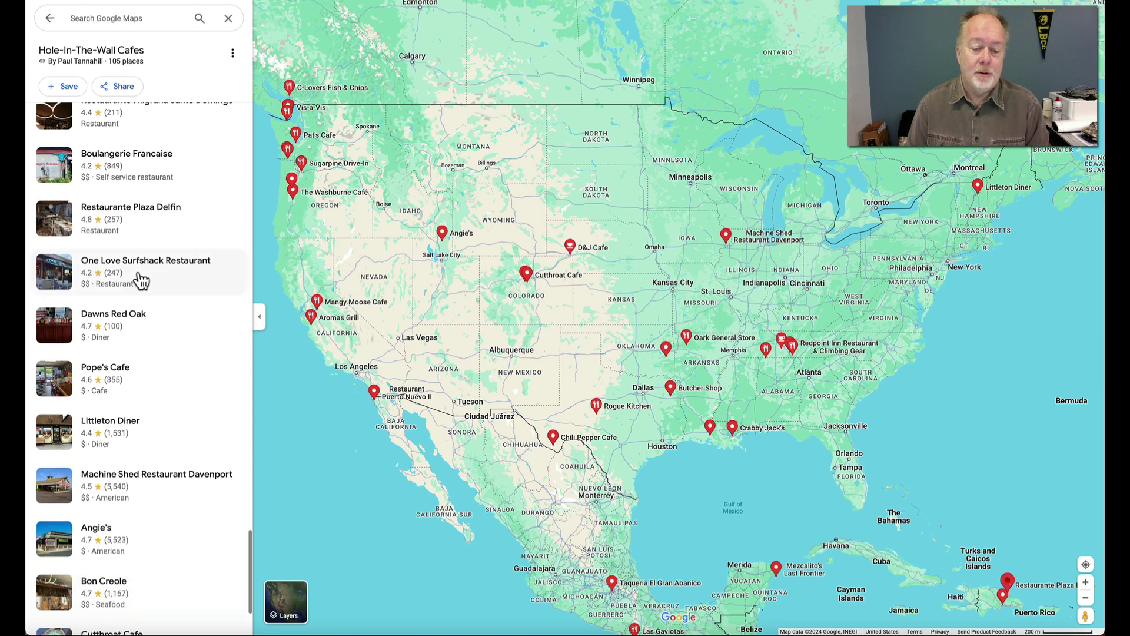
{"action": "scroll", "coordinate": [138, 283], "scroll_direction": "down", "scroll_amount": 1}
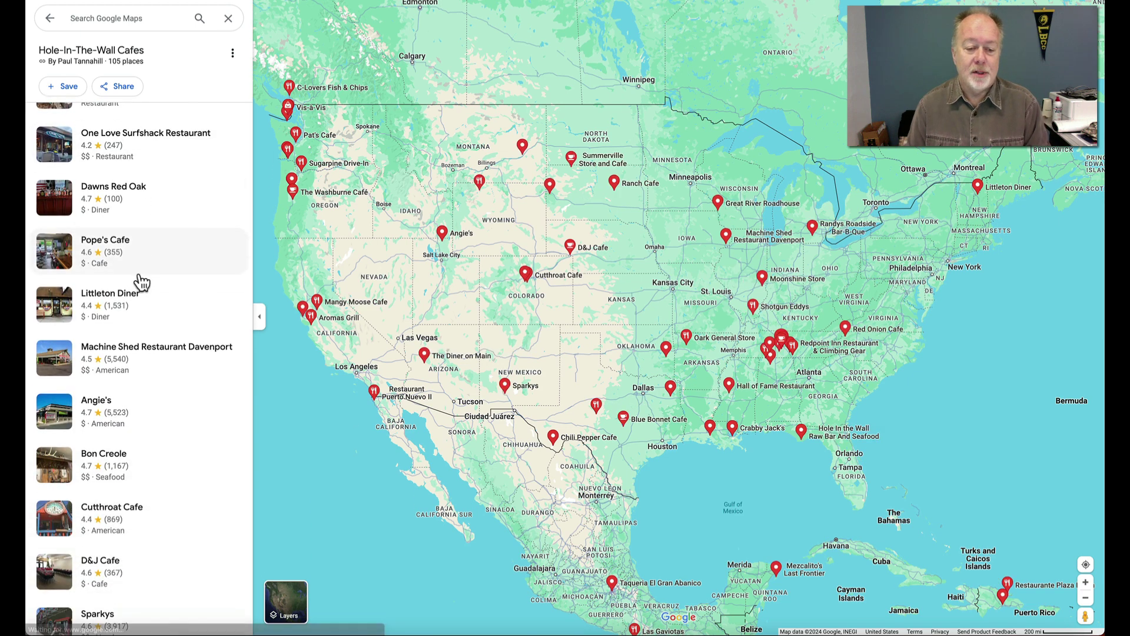
{"action": "scroll", "coordinate": [141, 283], "scroll_direction": "down", "scroll_amount": 1}
{"action": "scroll", "coordinate": [141, 282], "scroll_direction": "down", "scroll_amount": 3}
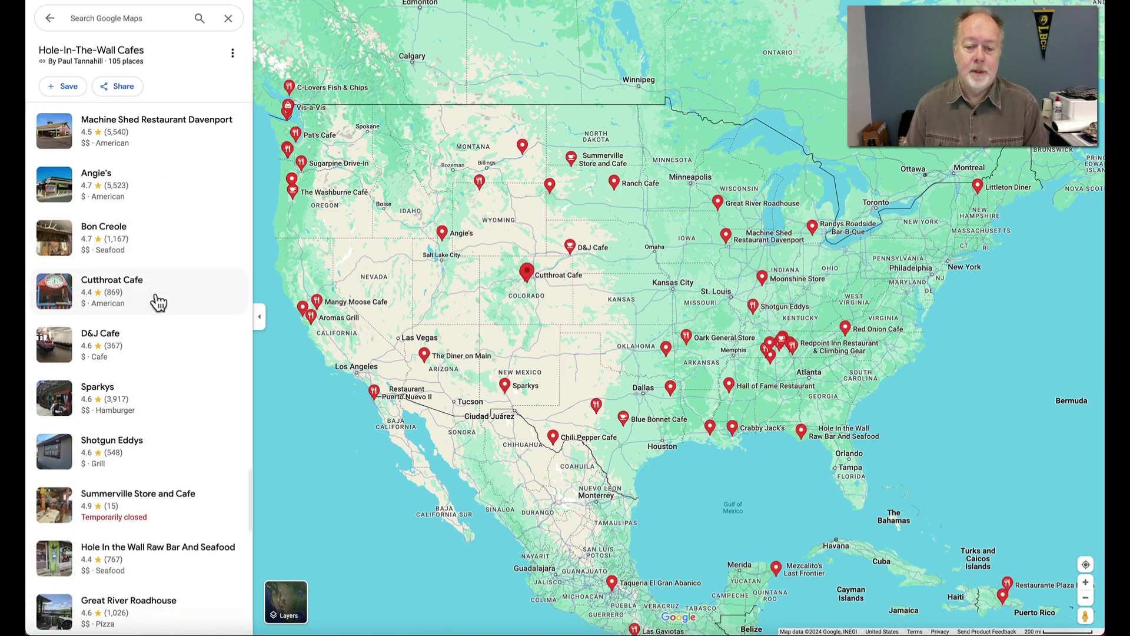
{"action": "scroll", "coordinate": [154, 294], "scroll_direction": "down", "scroll_amount": 10}
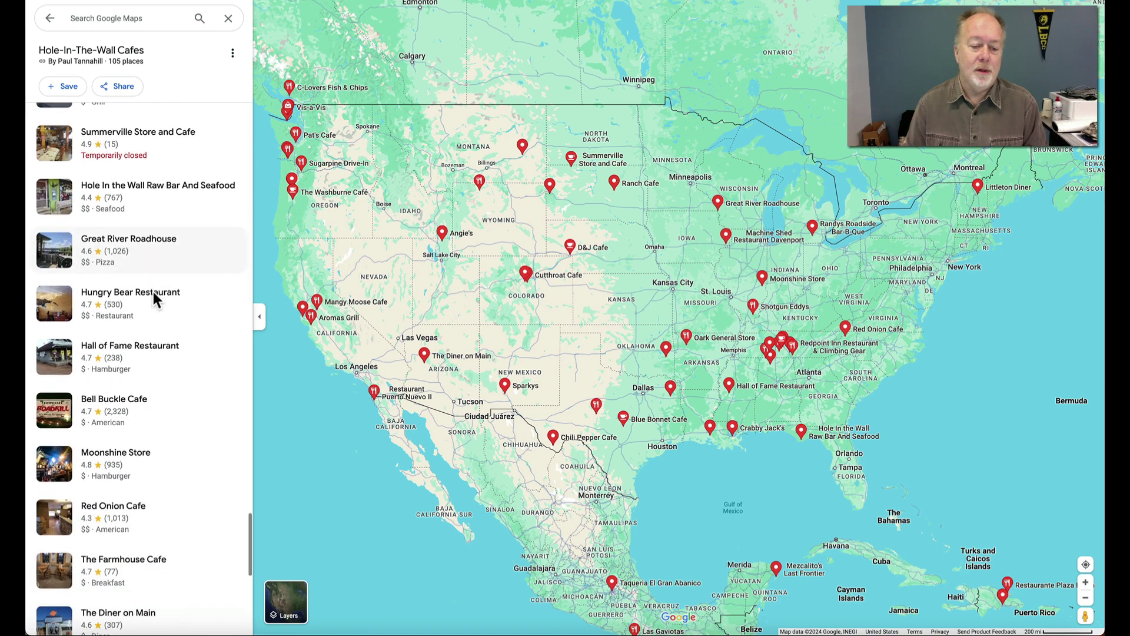
{"action": "scroll", "coordinate": [155, 297], "scroll_direction": "down", "scroll_amount": 6}
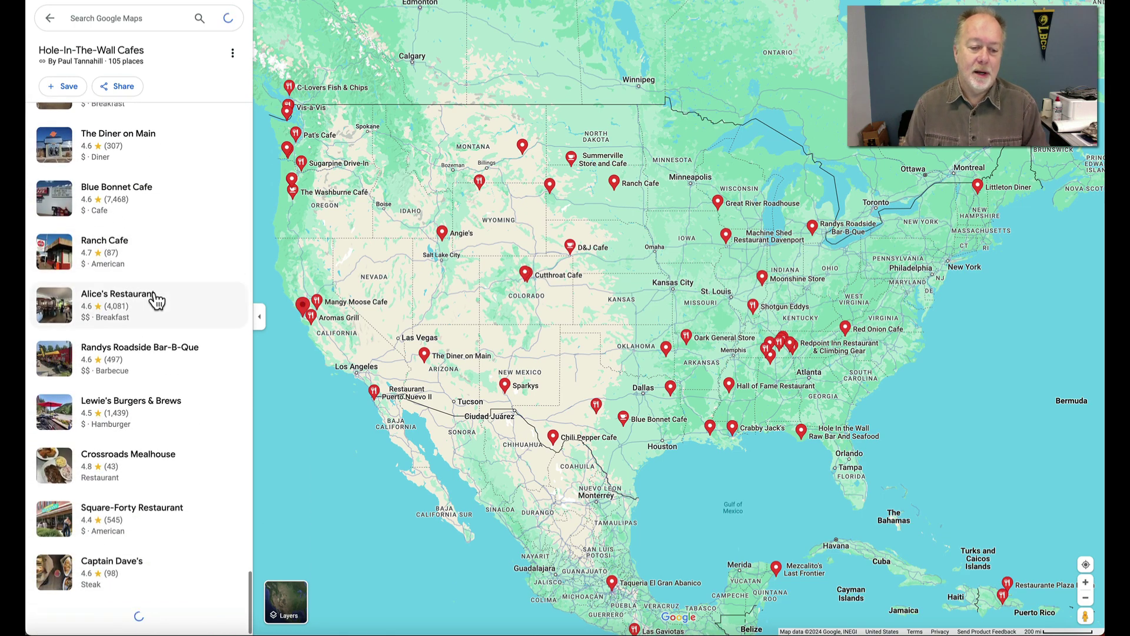
{"action": "scroll", "coordinate": [159, 303], "scroll_direction": "down", "scroll_amount": 8}
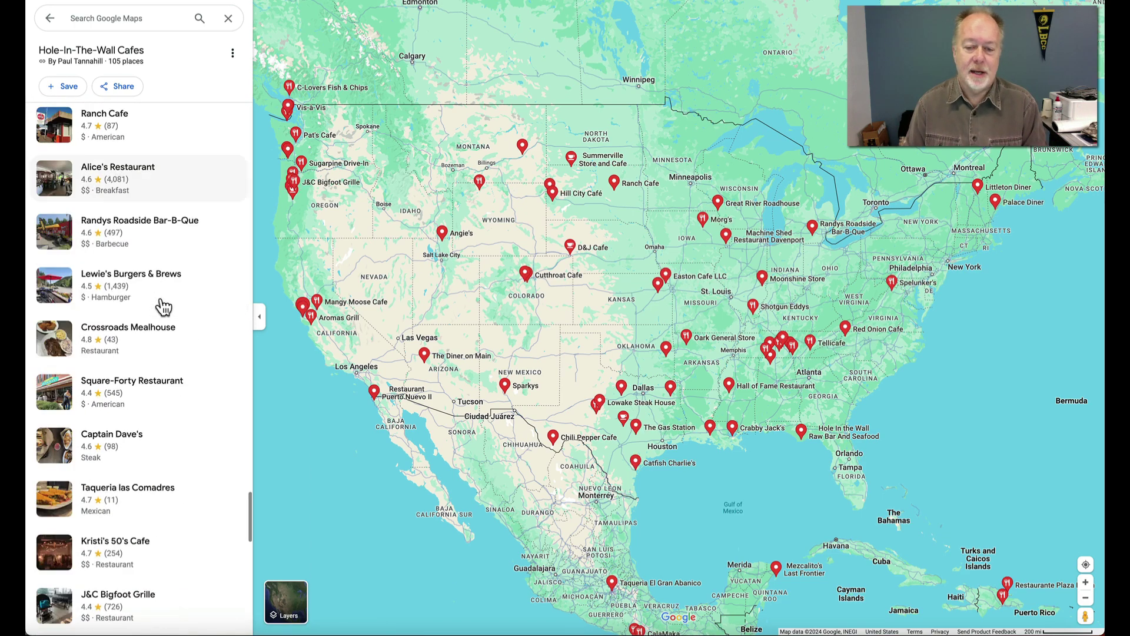
{"action": "scroll", "coordinate": [163, 309], "scroll_direction": "down", "scroll_amount": 12}
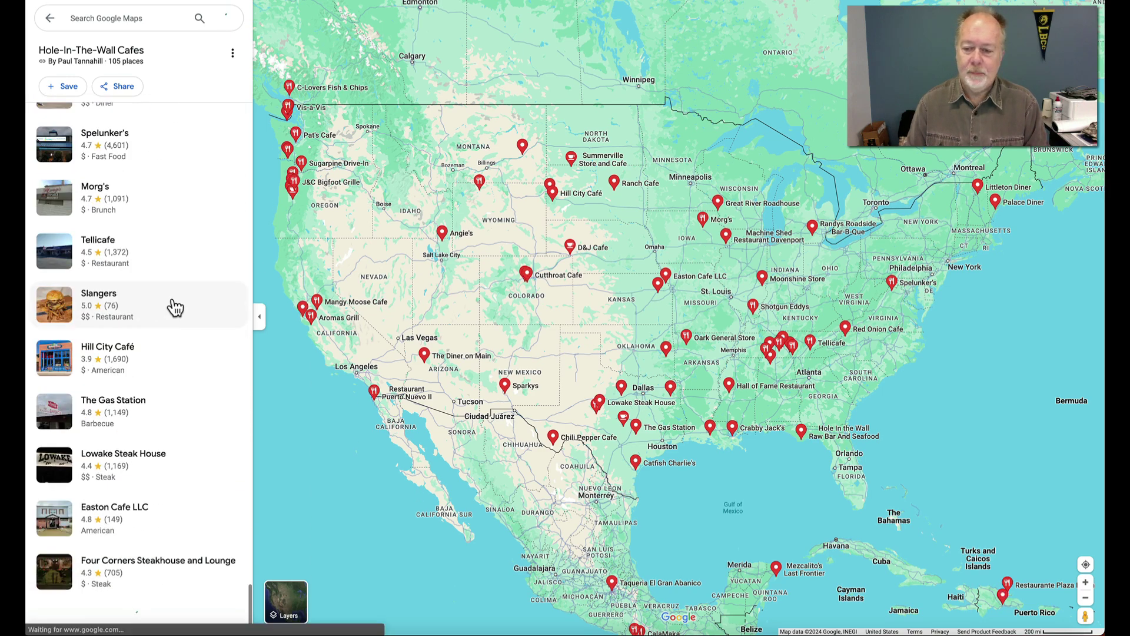
{"action": "scroll", "coordinate": [175, 306], "scroll_direction": "down", "scroll_amount": 4}
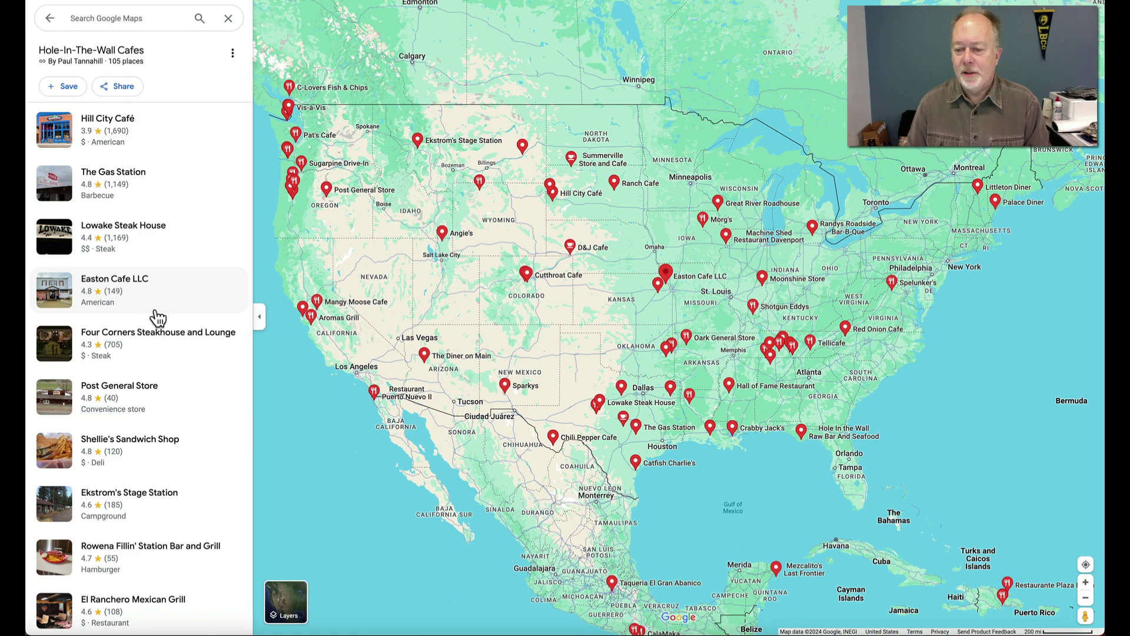
Preview Mountain Goat Market on the Tennessee part of the map and open the details of Redpoint Inn Restaurant & Climbing Gear.
{"action": "scroll", "coordinate": [801, 341], "scroll_direction": "up", "scroll_amount": 3}
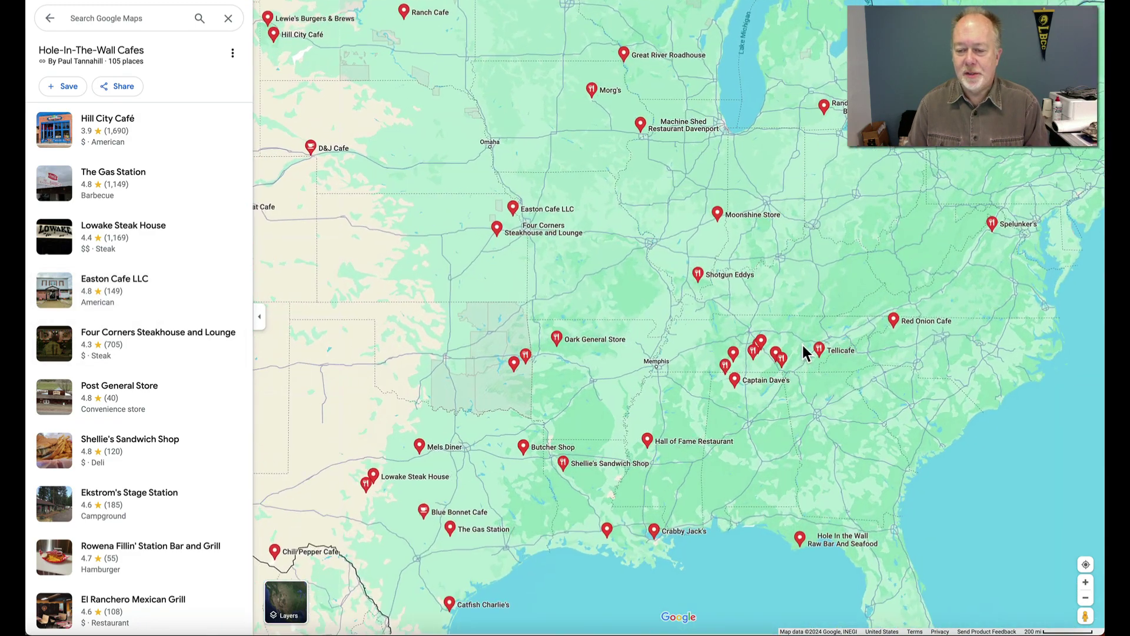
{"action": "scroll", "coordinate": [790, 371], "scroll_direction": "up", "scroll_amount": 5}
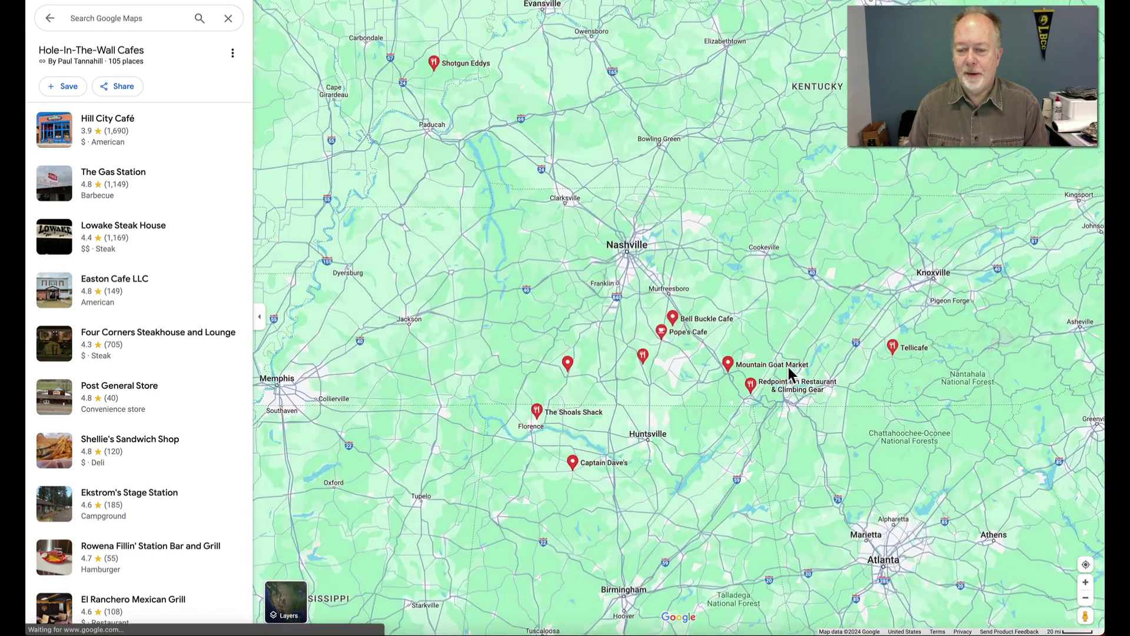
{"action": "scroll", "coordinate": [791, 371], "scroll_direction": "up", "scroll_amount": 2}
{"action": "left_click_drag", "start_coordinate": [661, 409], "coordinate": [613, 352]}
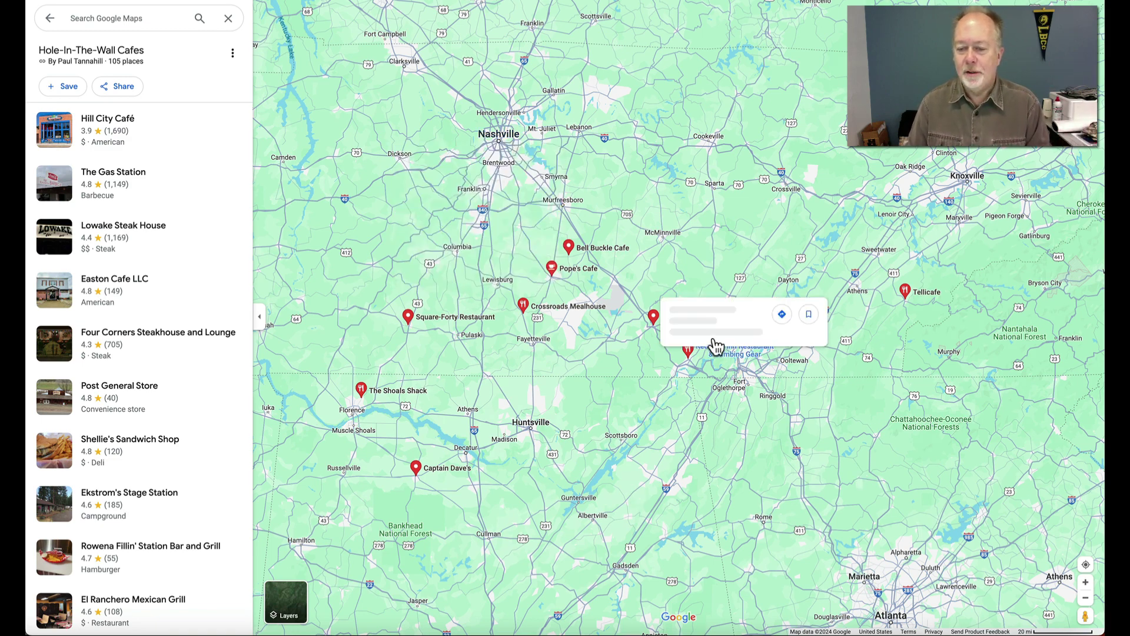
{"action": "mouse_move", "coordinate": [652, 324]}
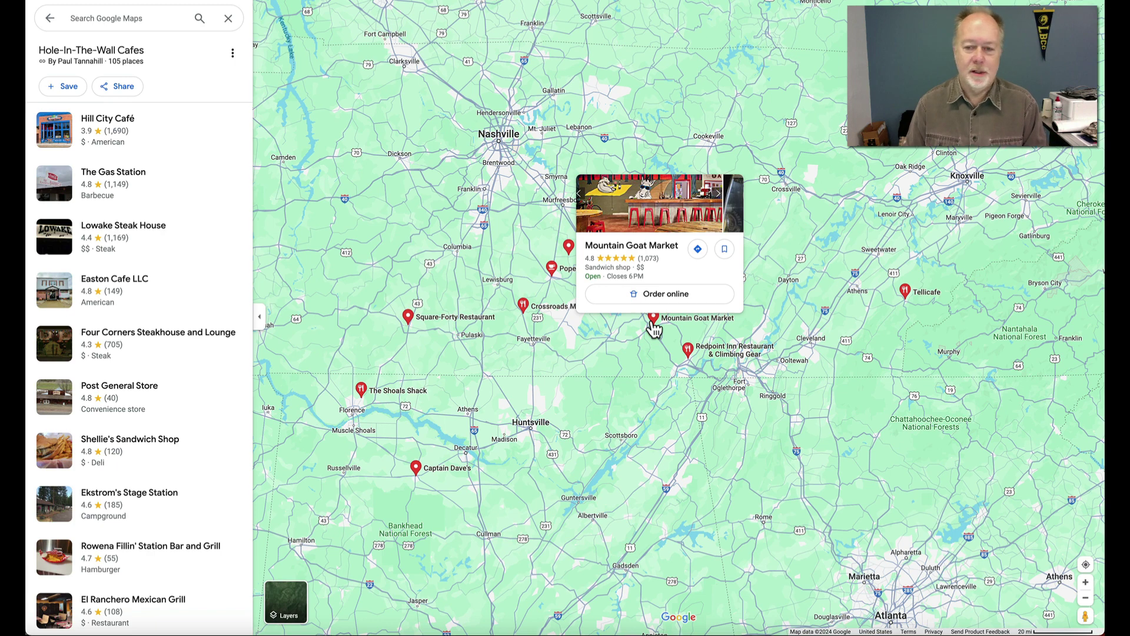
{"action": "mouse_move", "coordinate": [692, 357]}
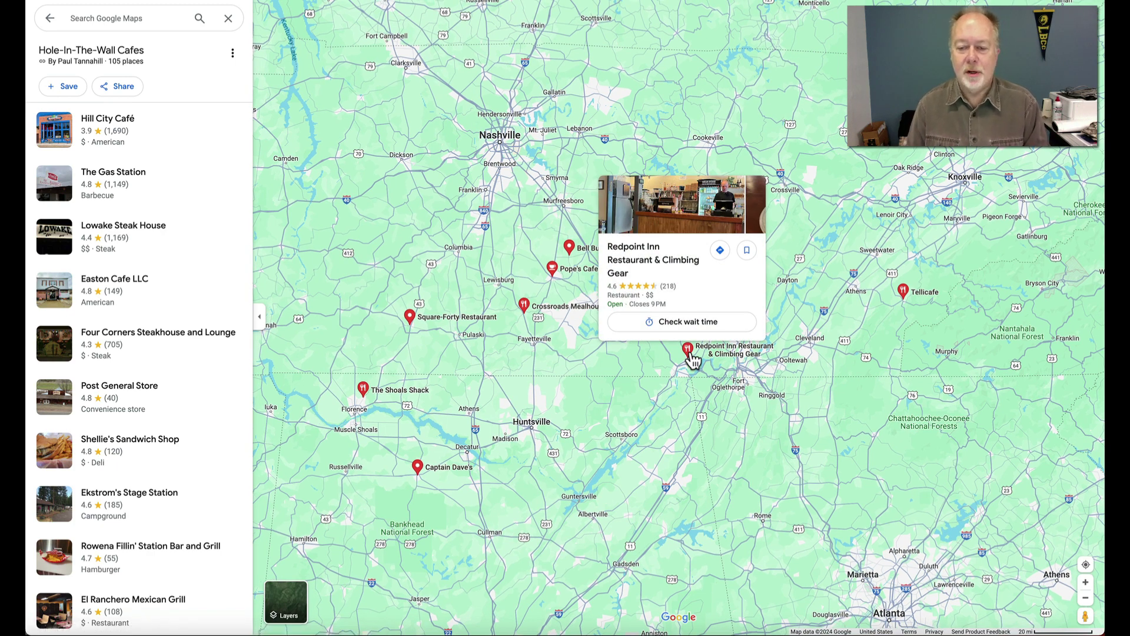
{"action": "left_click", "coordinate": [692, 357]}
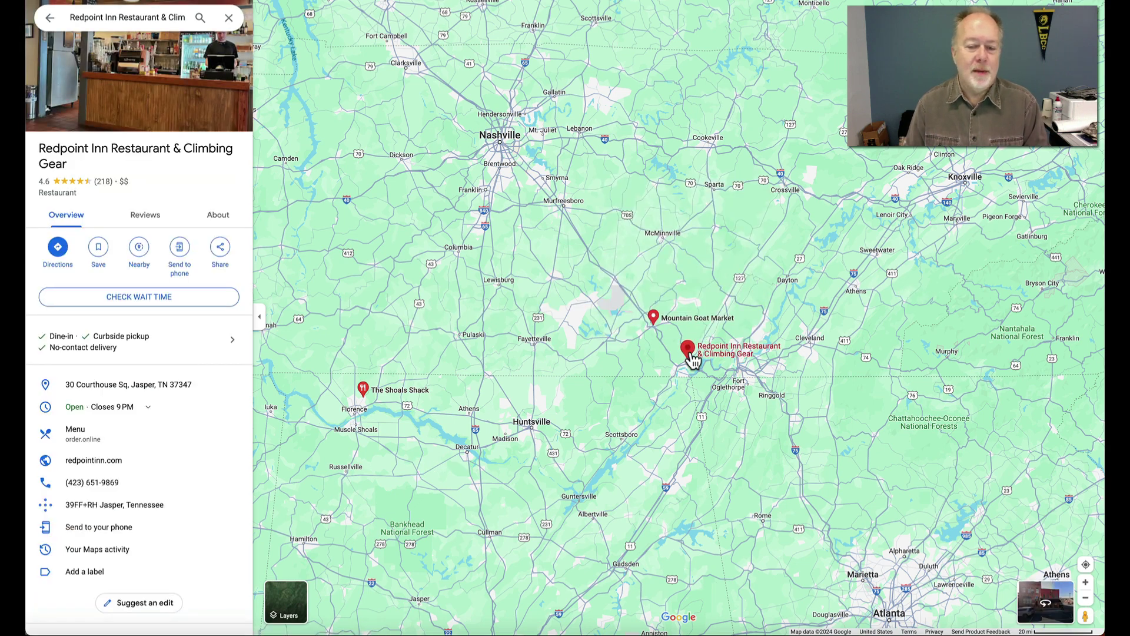
Save Redpoint Inn Restaurant & Climbing Gear to a new list named Good Food.
{"action": "left_click", "coordinate": [99, 250]}
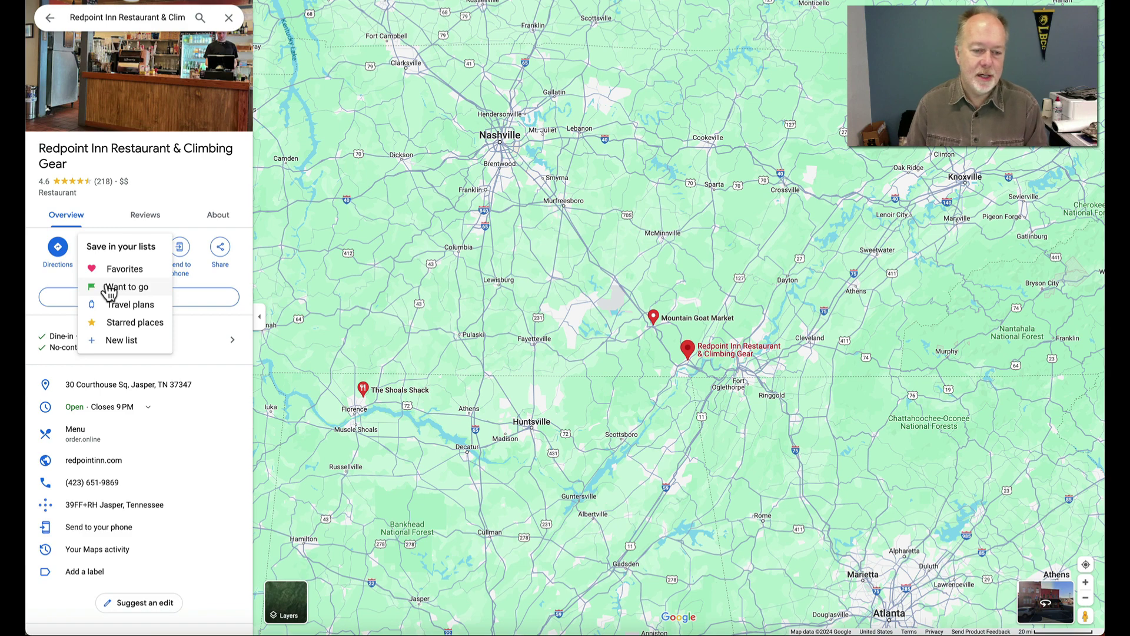
{"action": "left_click", "coordinate": [96, 344]}
{"action": "type", "text": "Good Foof"}
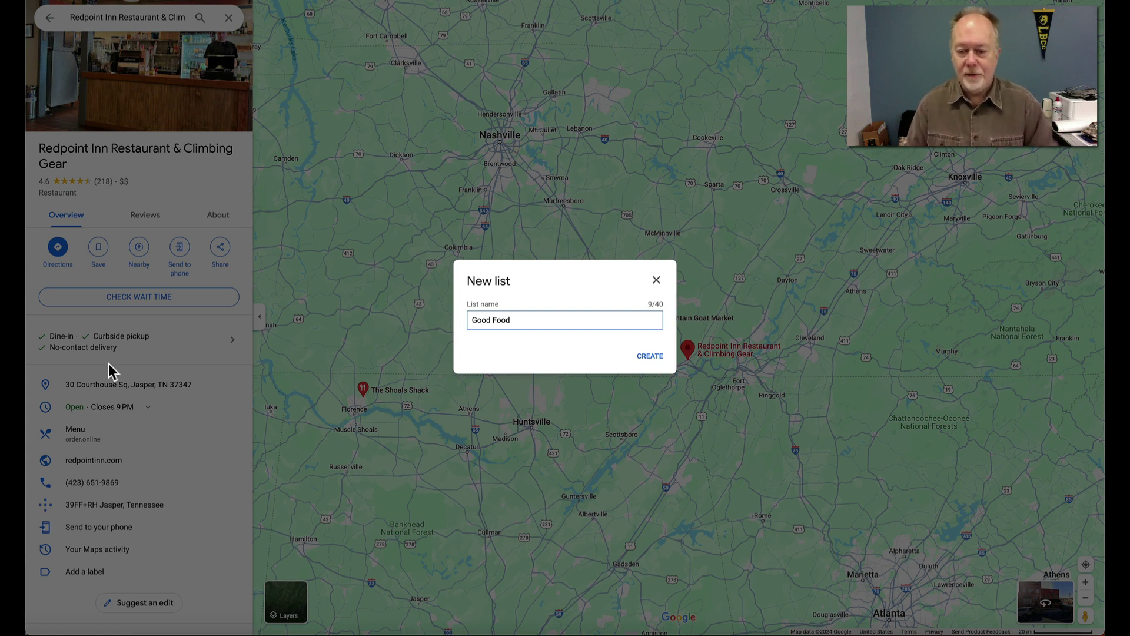
{"action": "left_click", "coordinate": [649, 357]}
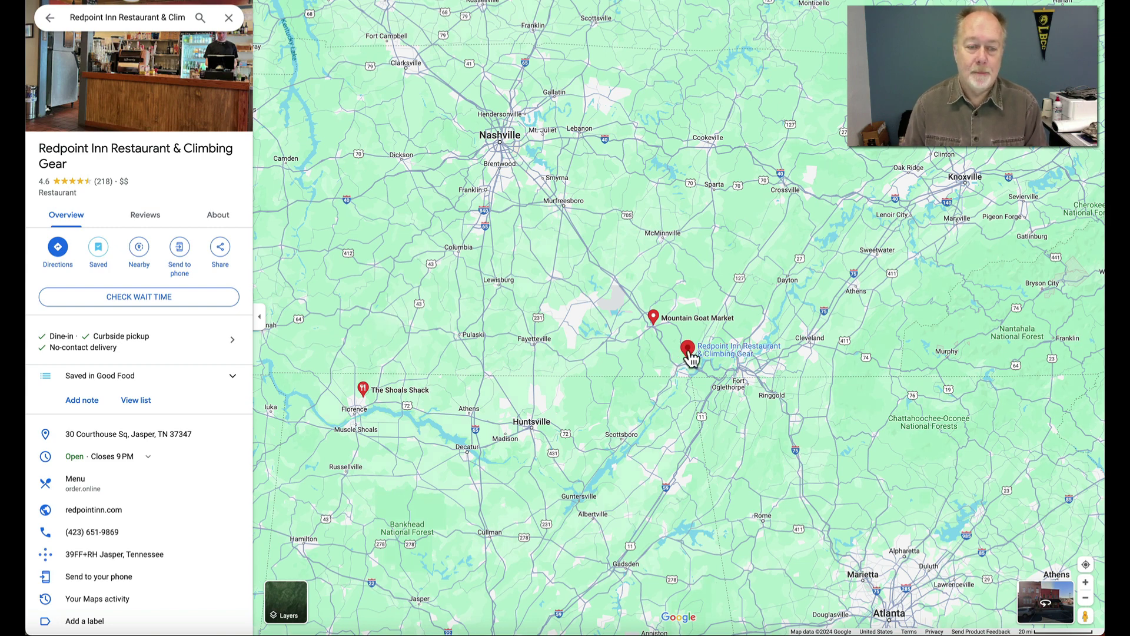
Return to the Hole-In-The-Wall Cafes list and save the whole list to the account.
{"action": "left_click", "coordinate": [50, 24]}
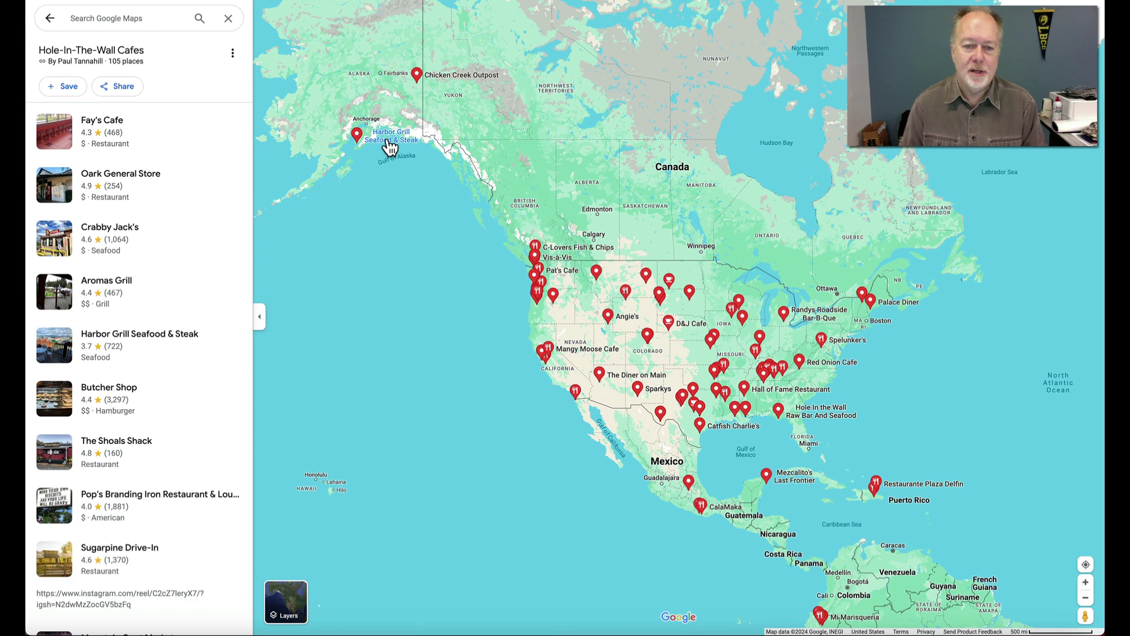
{"action": "mouse_move", "coordinate": [388, 142]}
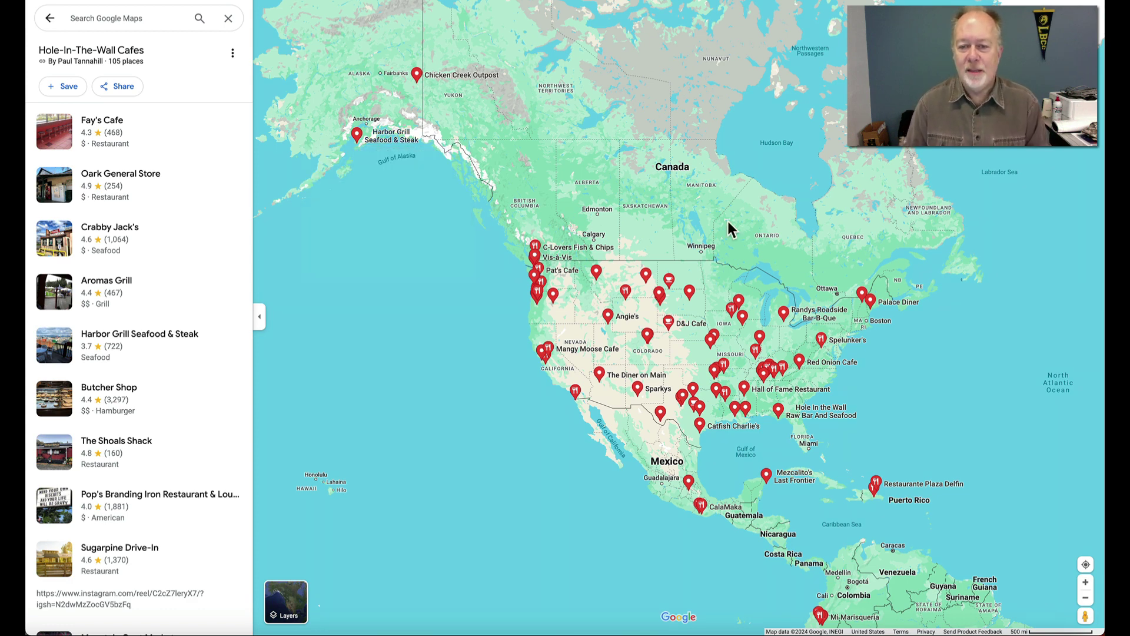
{"action": "left_click", "coordinate": [54, 88]}
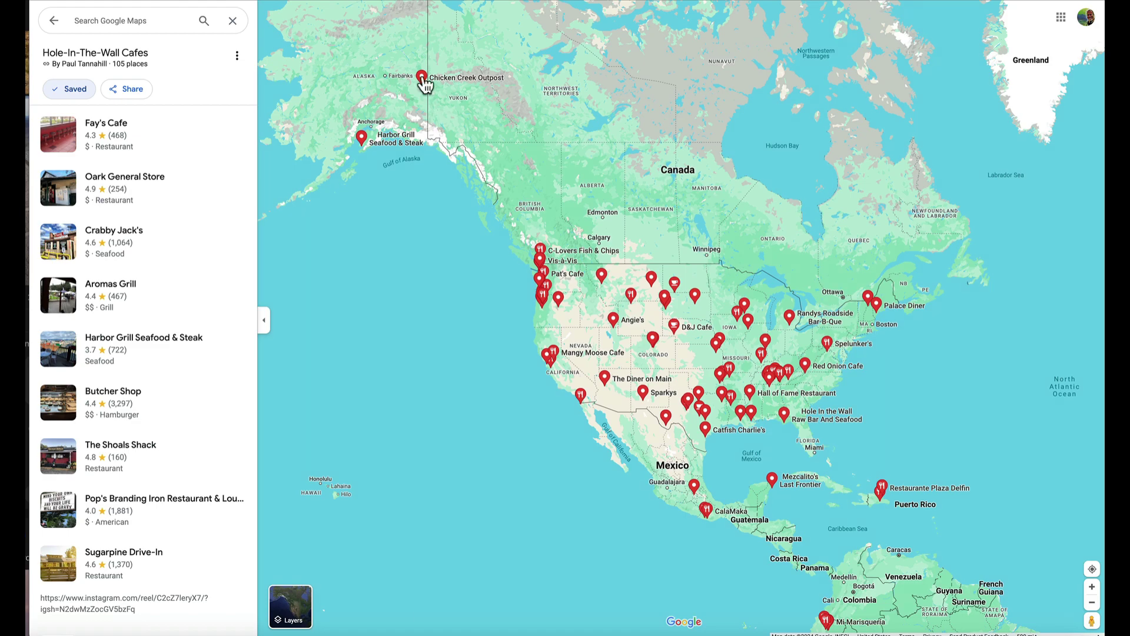
Open the details of Chicken Creek Outpost in Alaska and copy its share link.
{"action": "mouse_move", "coordinate": [421, 78]}
{"action": "scroll", "coordinate": [422, 80], "scroll_direction": "up", "scroll_amount": 1}
{"action": "scroll", "coordinate": [421, 79], "scroll_direction": "up", "scroll_amount": 3}
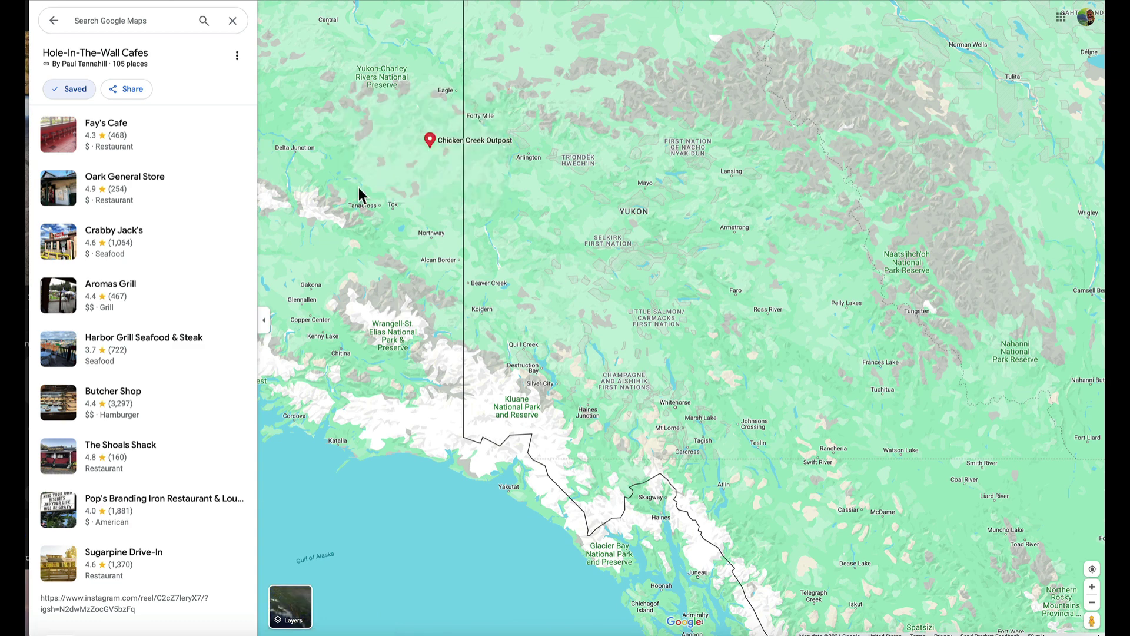
{"action": "left_click", "coordinate": [430, 141]}
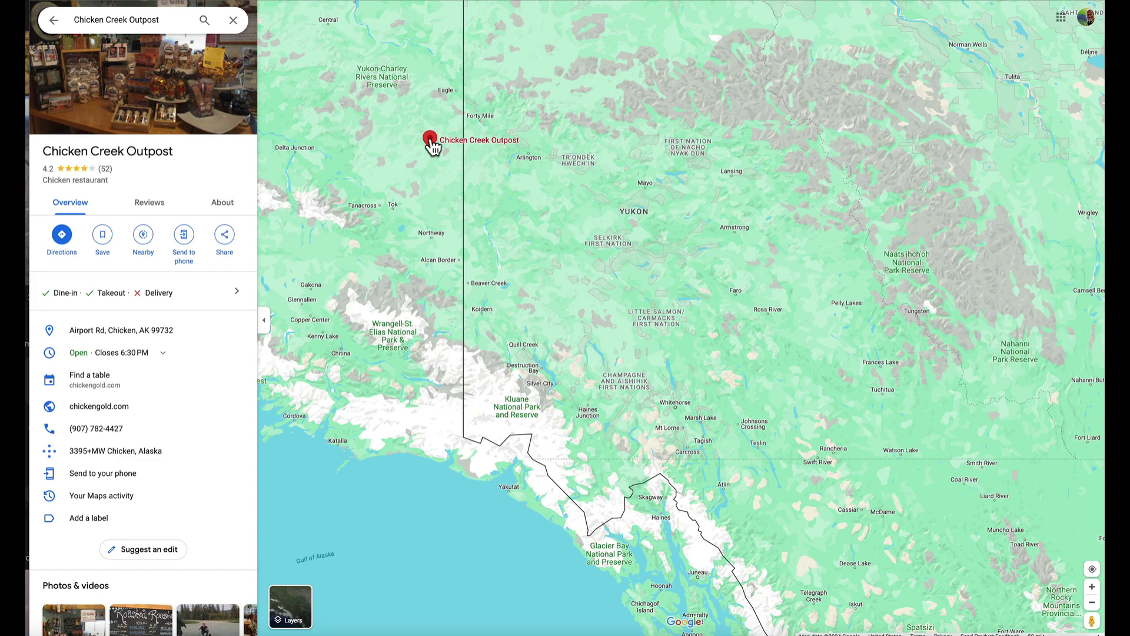
{"action": "left_click", "coordinate": [226, 240]}
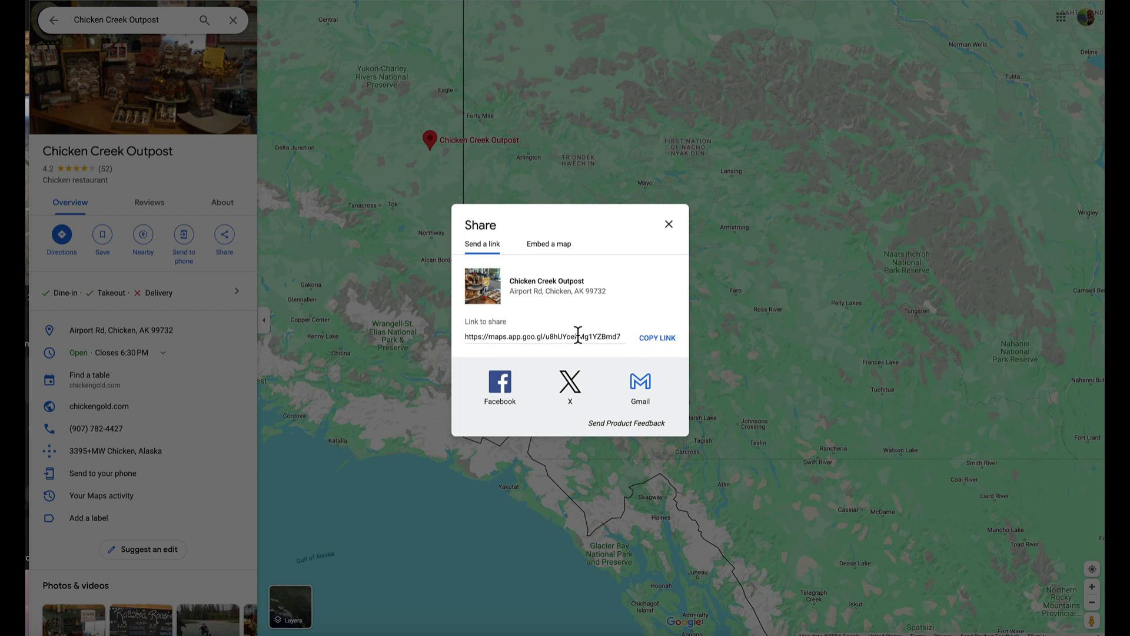
{"action": "left_click", "coordinate": [656, 340]}
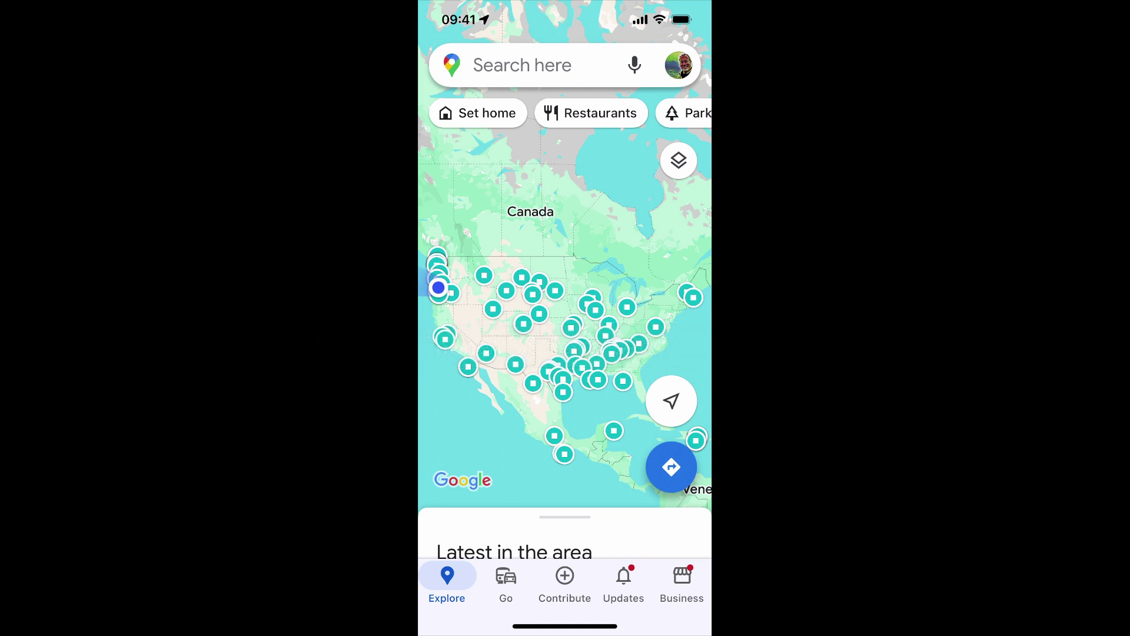
Switch to Google Maps on the phone and open the saved place The Pizza Mill, northwest of Portland.
{"action": "left_click_drag", "start_coordinate": [501, 342], "coordinate": [625, 387]}
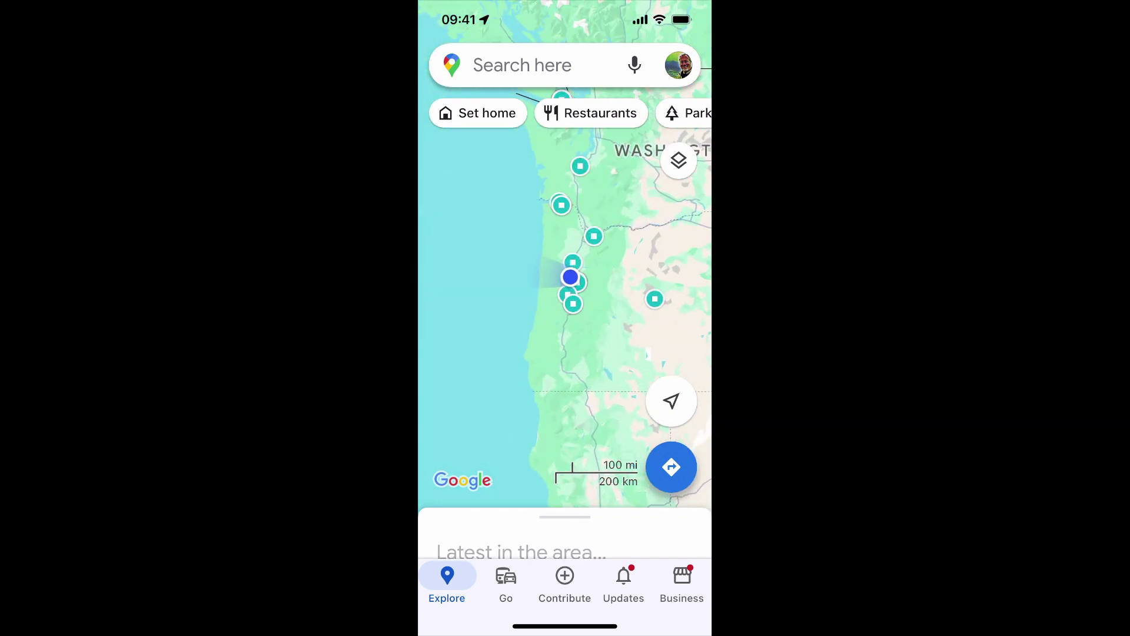
{"action": "left_click_drag", "start_coordinate": [565, 253], "coordinate": [543, 365]}
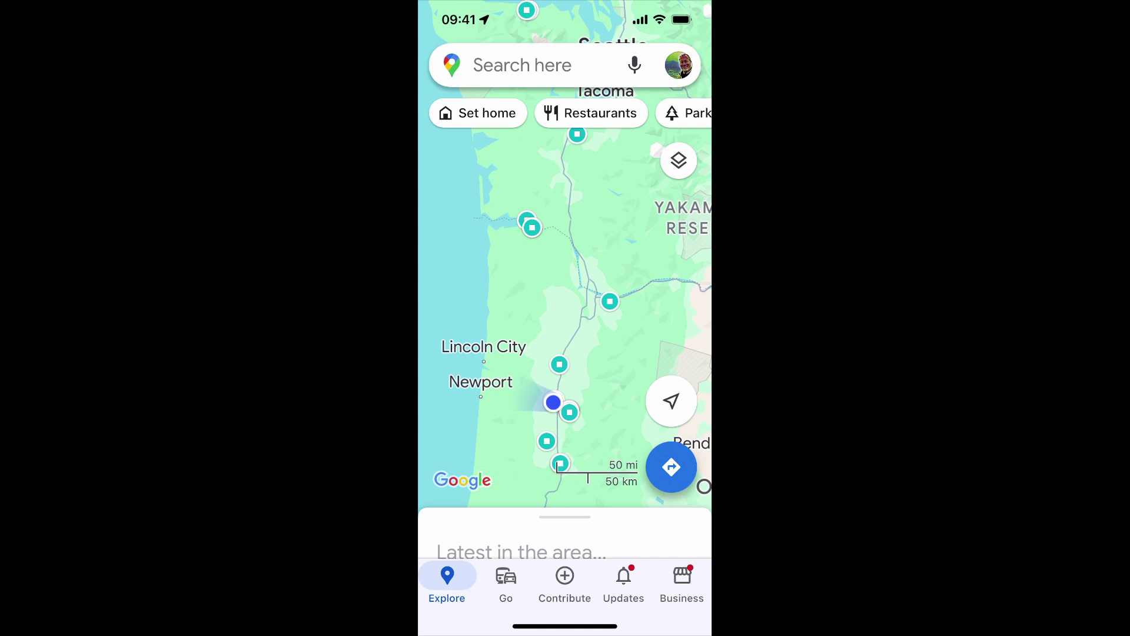
{"action": "left_click", "coordinate": [532, 227]}
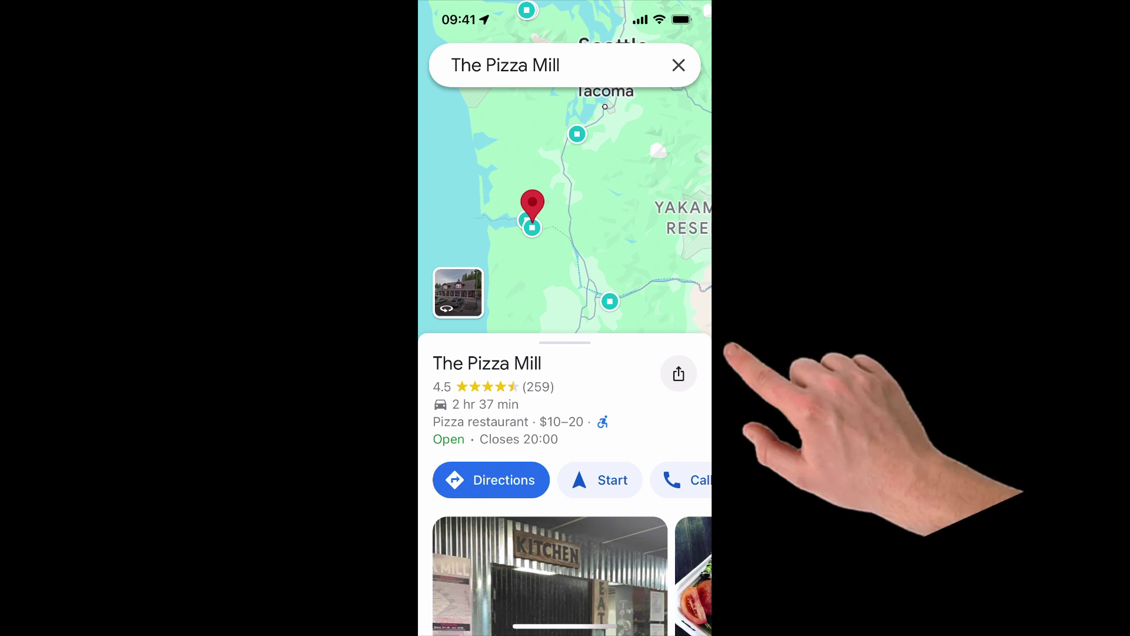
Start driving navigation from the current location to The Pizza Mill and end it.
{"action": "left_click", "coordinate": [491, 480]}
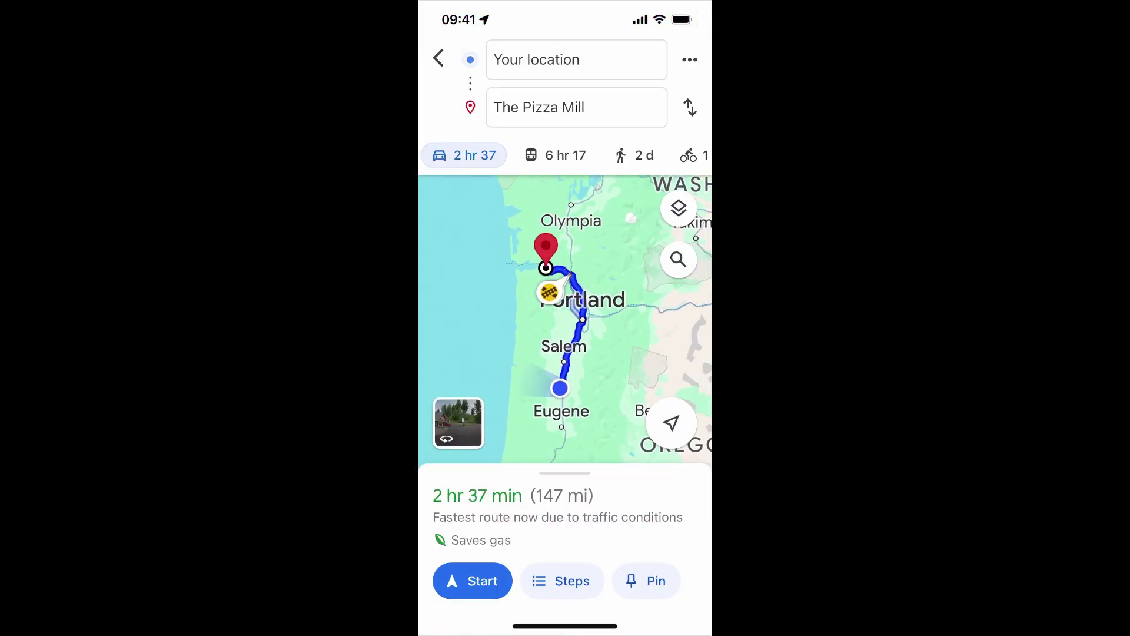
{"action": "left_click", "coordinate": [472, 580]}
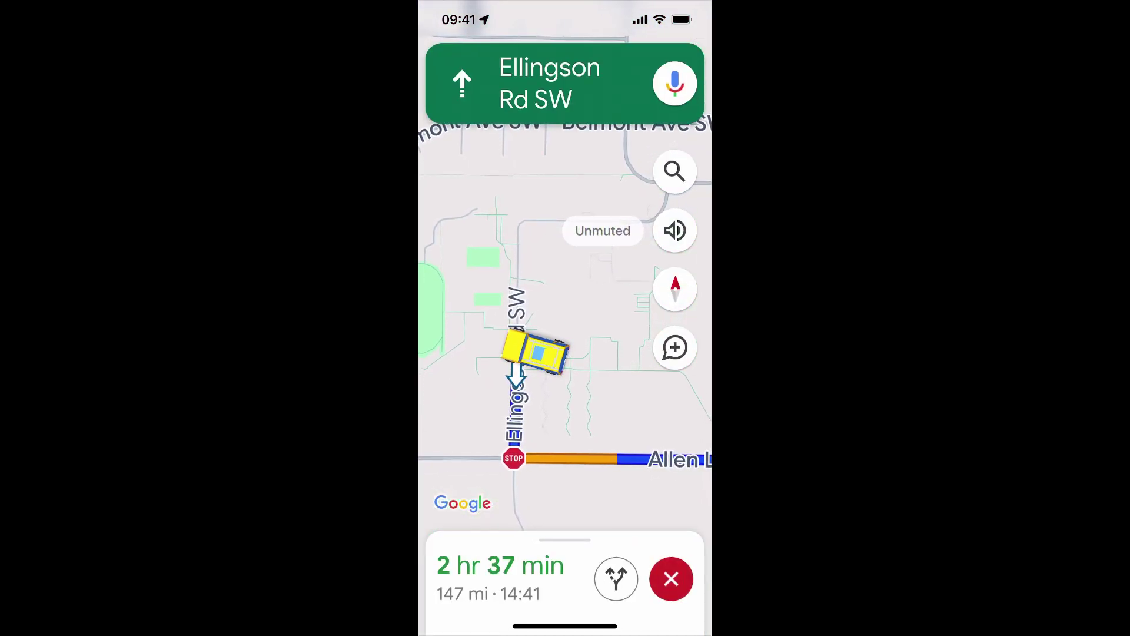
{"action": "left_click", "coordinate": [671, 579]}
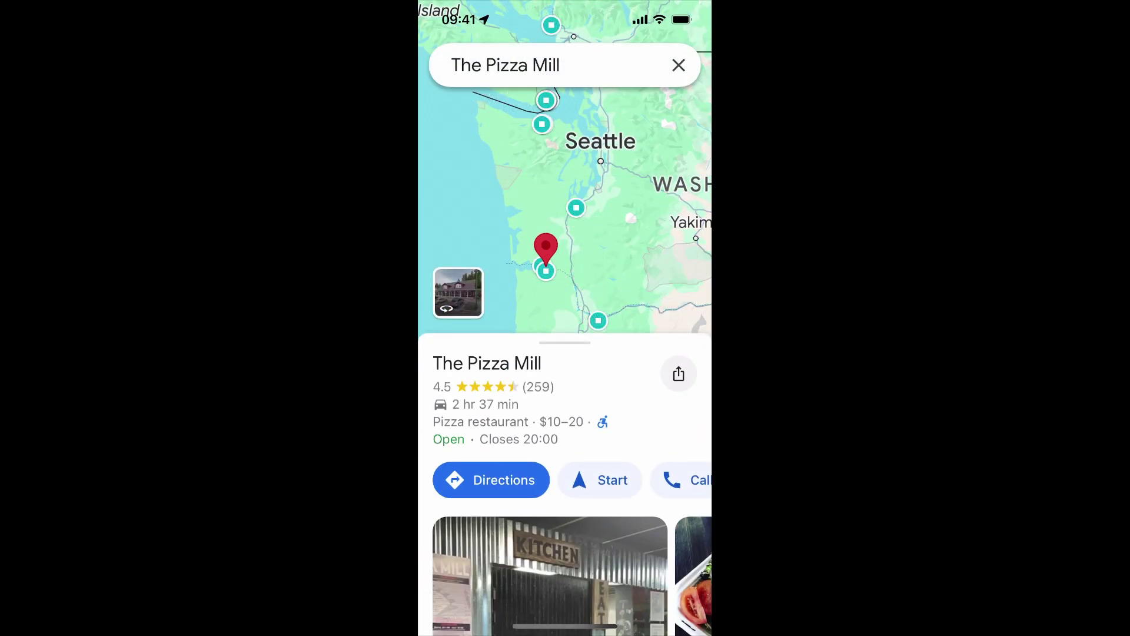
Close The Pizza Mill and save Royal Bar & Grill, near Ellingson Rd SW, to the Good Food list.
{"action": "left_click", "coordinate": [679, 65]}
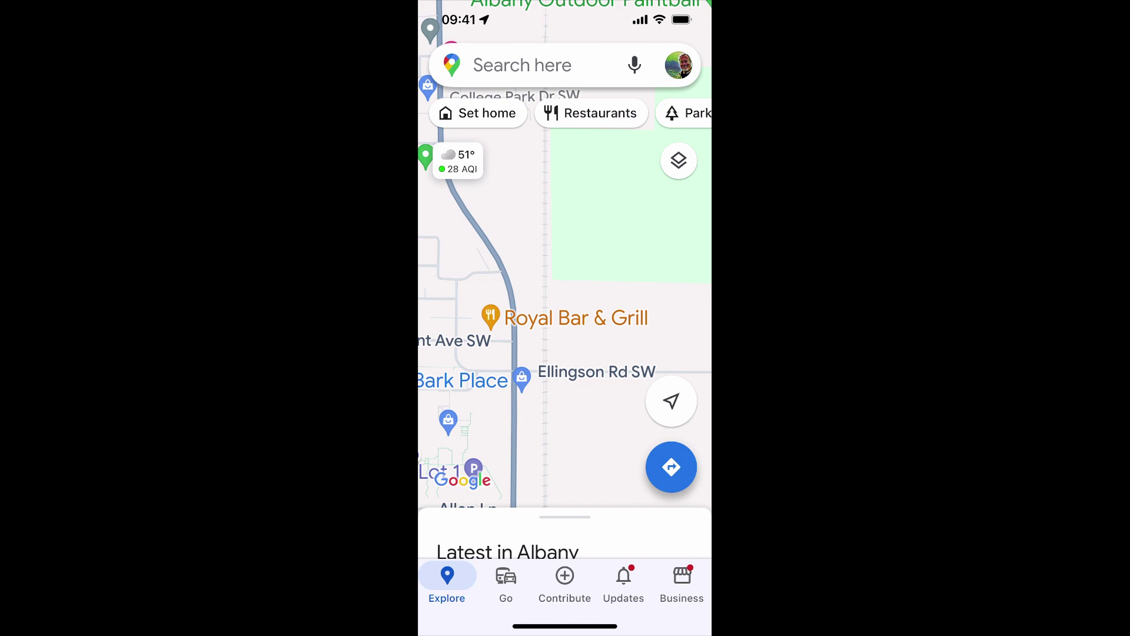
{"action": "left_click", "coordinate": [566, 318]}
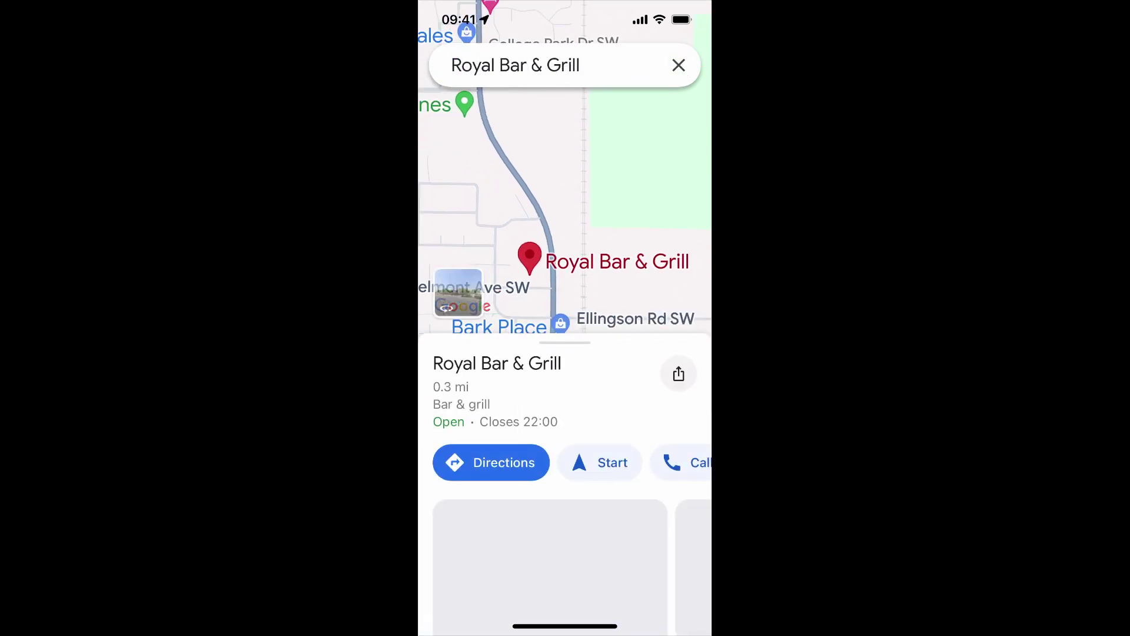
{"action": "left_click_drag", "start_coordinate": [654, 434], "coordinate": [500, 436]}
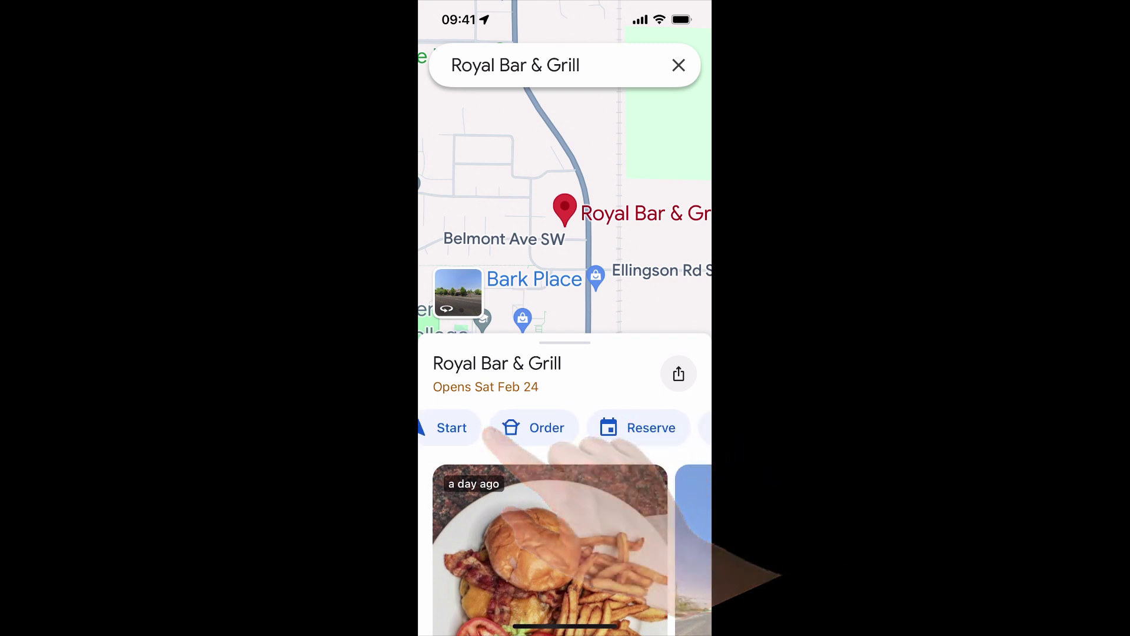
{"action": "left_click_drag", "start_coordinate": [643, 432], "coordinate": [568, 429]}
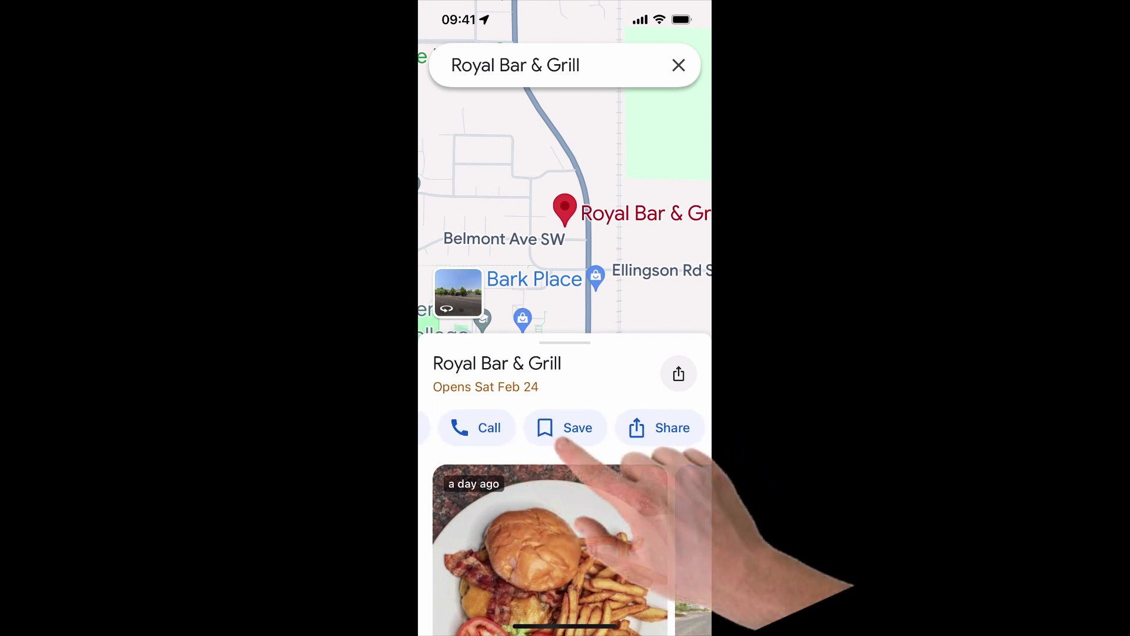
{"action": "left_click", "coordinate": [565, 428]}
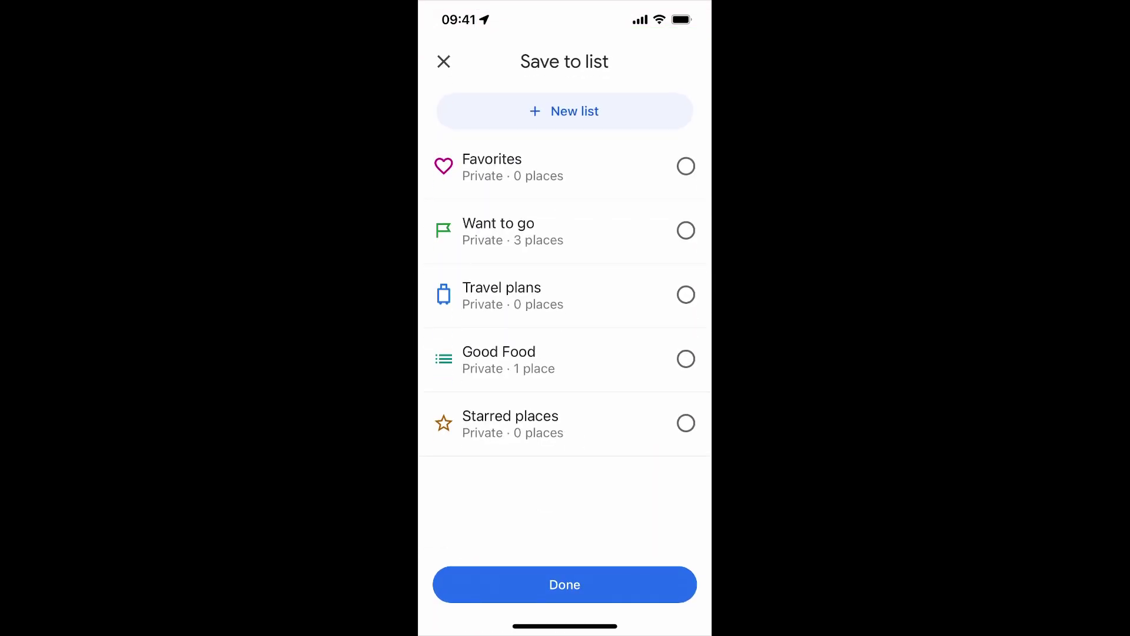
{"action": "left_click", "coordinate": [686, 359]}
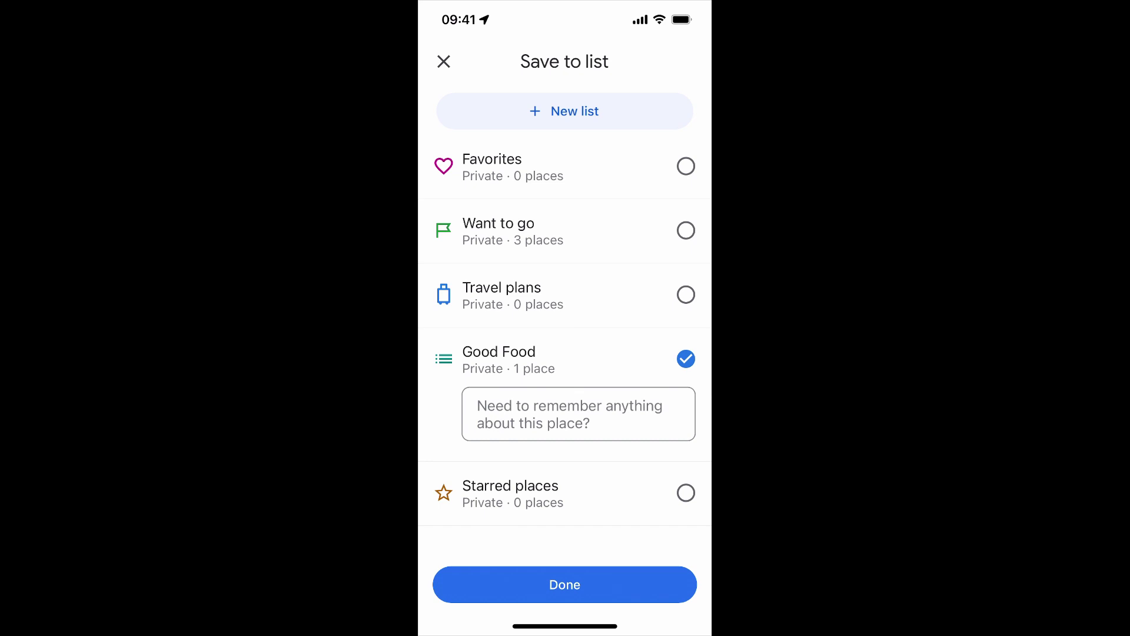
{"action": "left_click", "coordinate": [565, 584]}
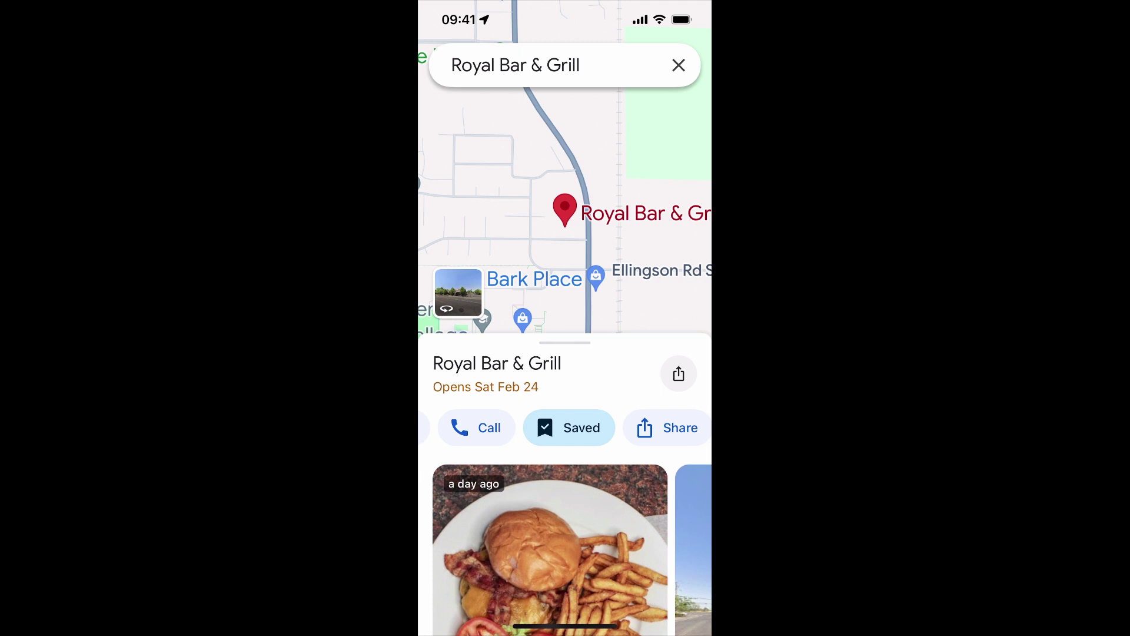
{"action": "left_click", "coordinate": [679, 65]}
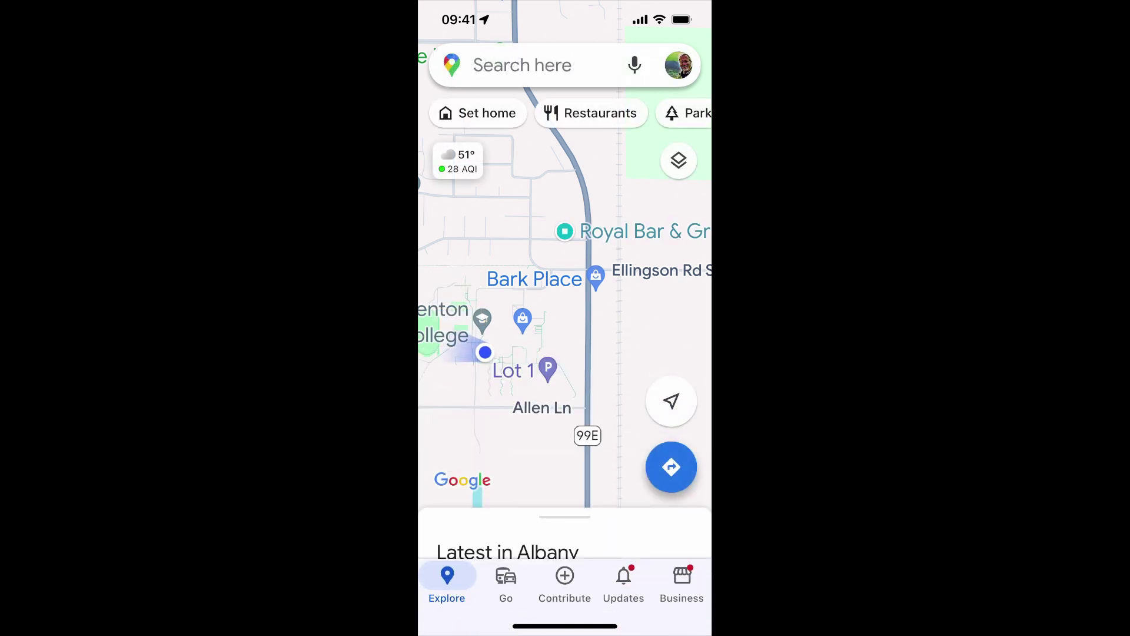
Look through the account's saved lists, view the followed Hole-In-The-Wall Cafes list, and return to the map.
{"action": "left_click", "coordinate": [679, 64]}
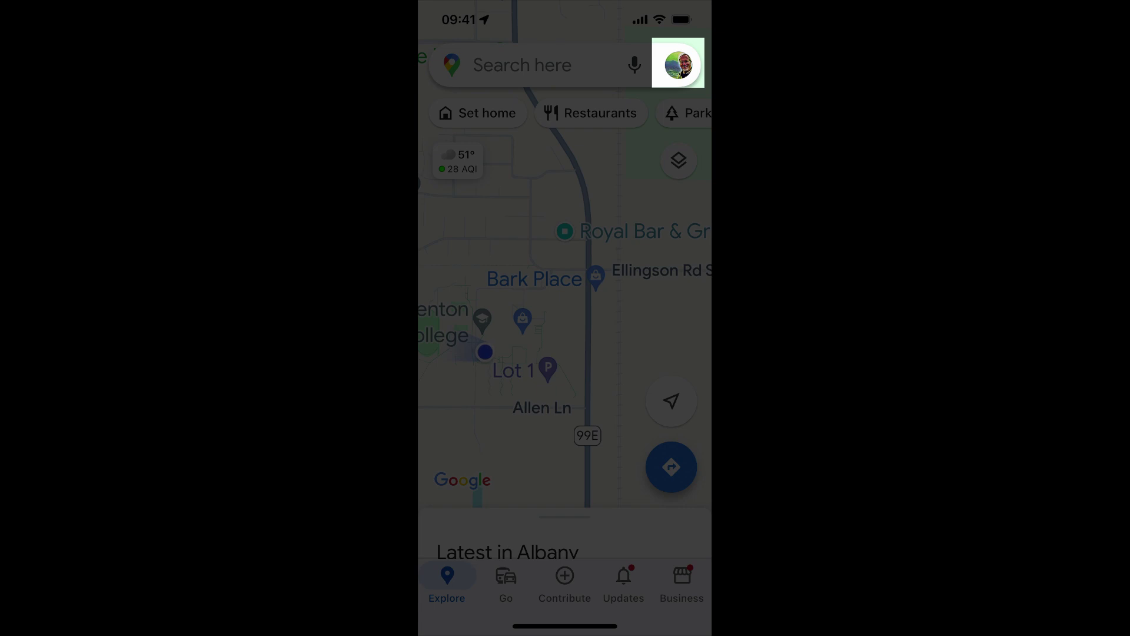
{"action": "left_click", "coordinate": [679, 65]}
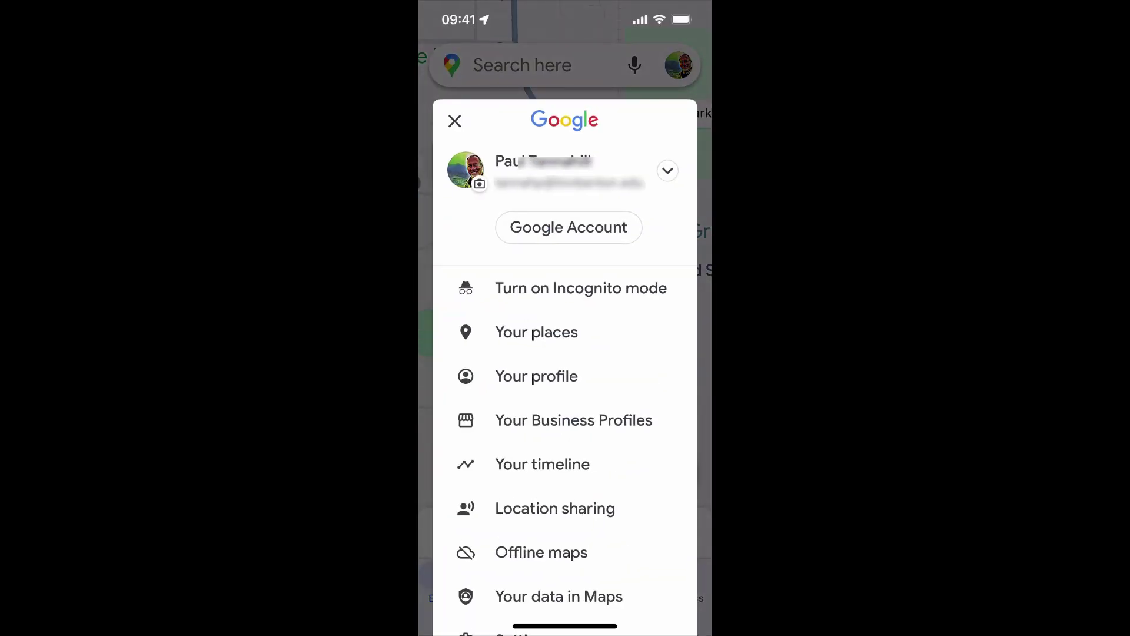
{"action": "left_click", "coordinate": [600, 333]}
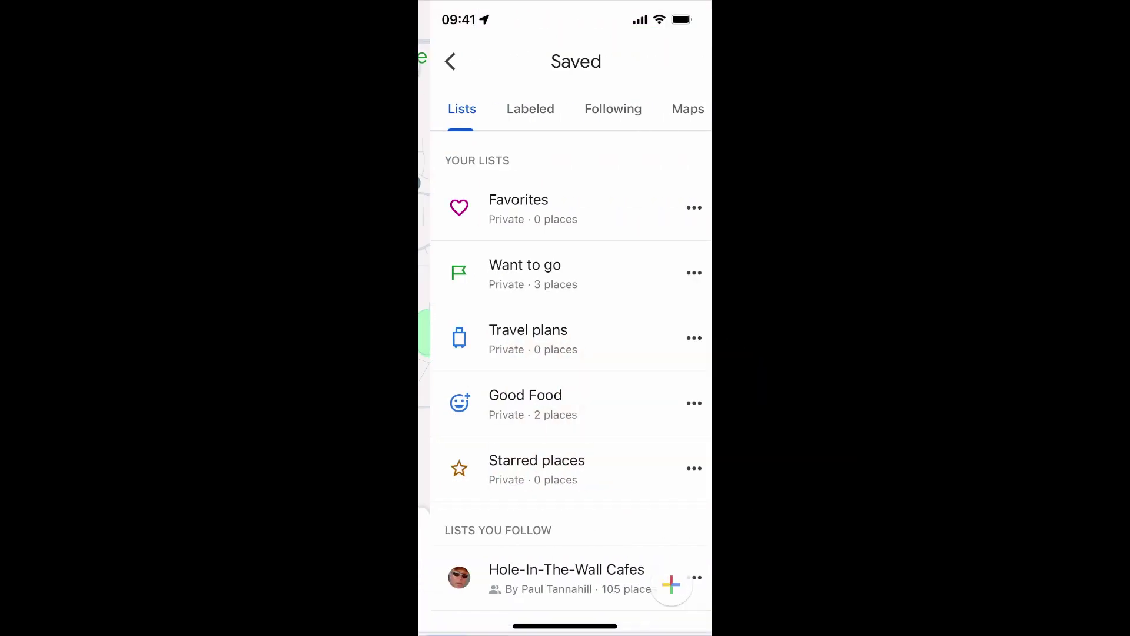
{"action": "scroll", "coordinate": [564, 353], "scroll_direction": "down", "scroll_amount": 2}
{"action": "left_click", "coordinate": [521, 337]}
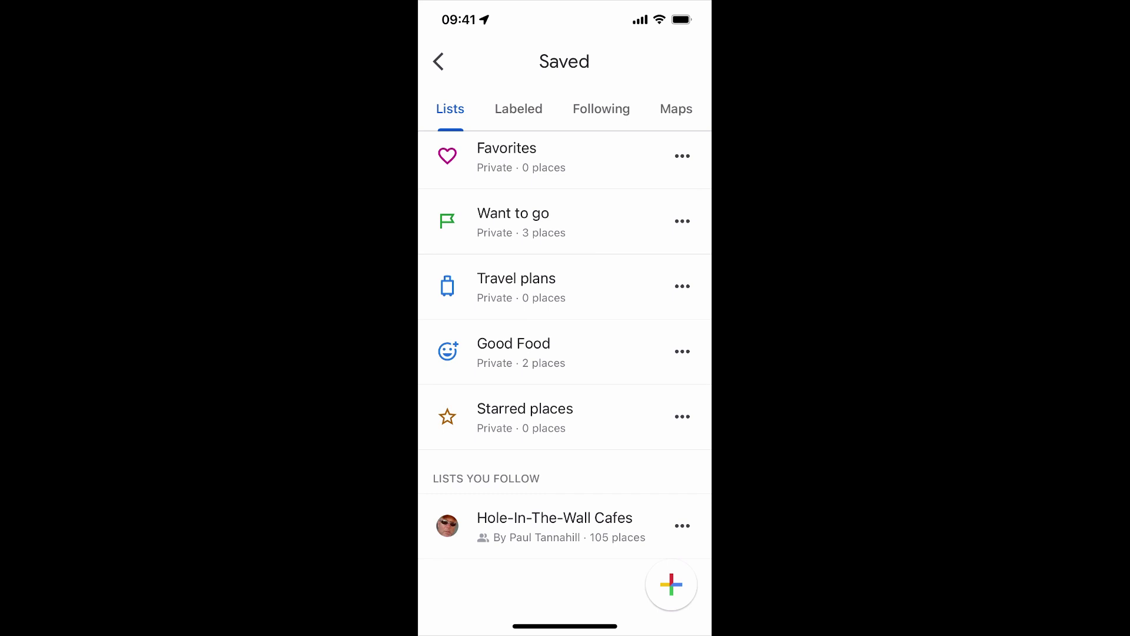
{"action": "left_click", "coordinate": [554, 525]}
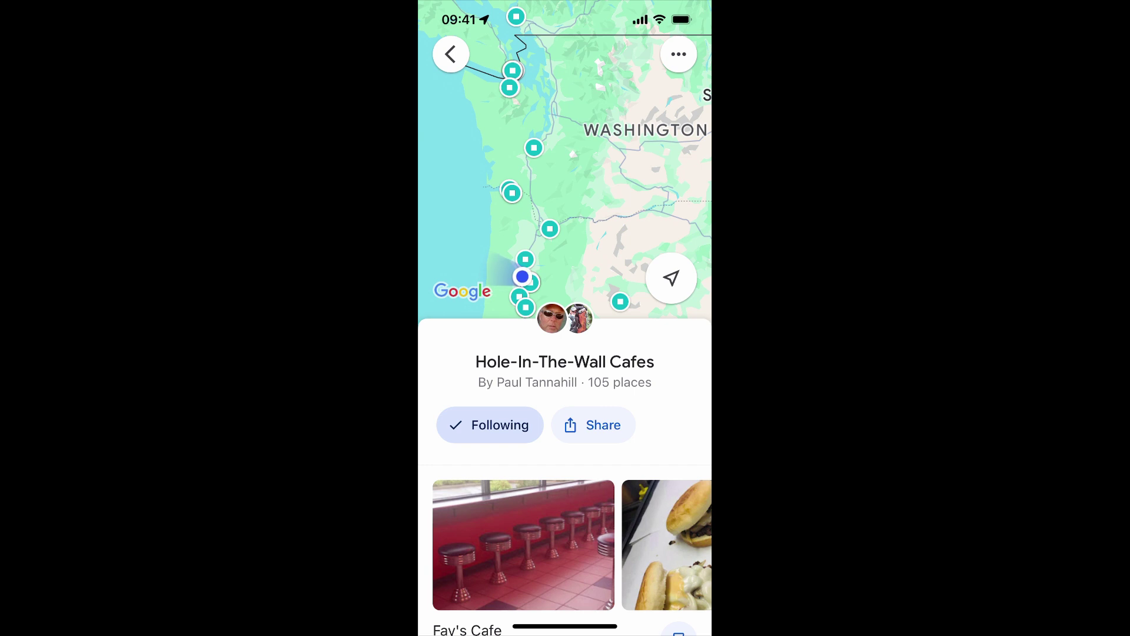
{"action": "left_click", "coordinate": [451, 54]}
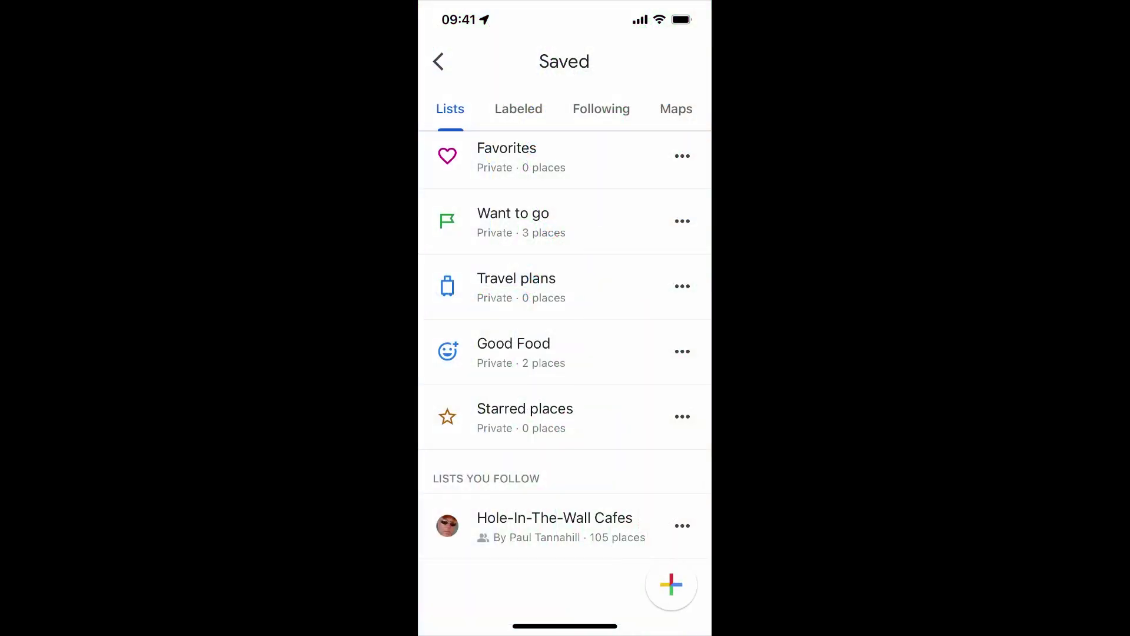
{"action": "left_click", "coordinate": [438, 61]}
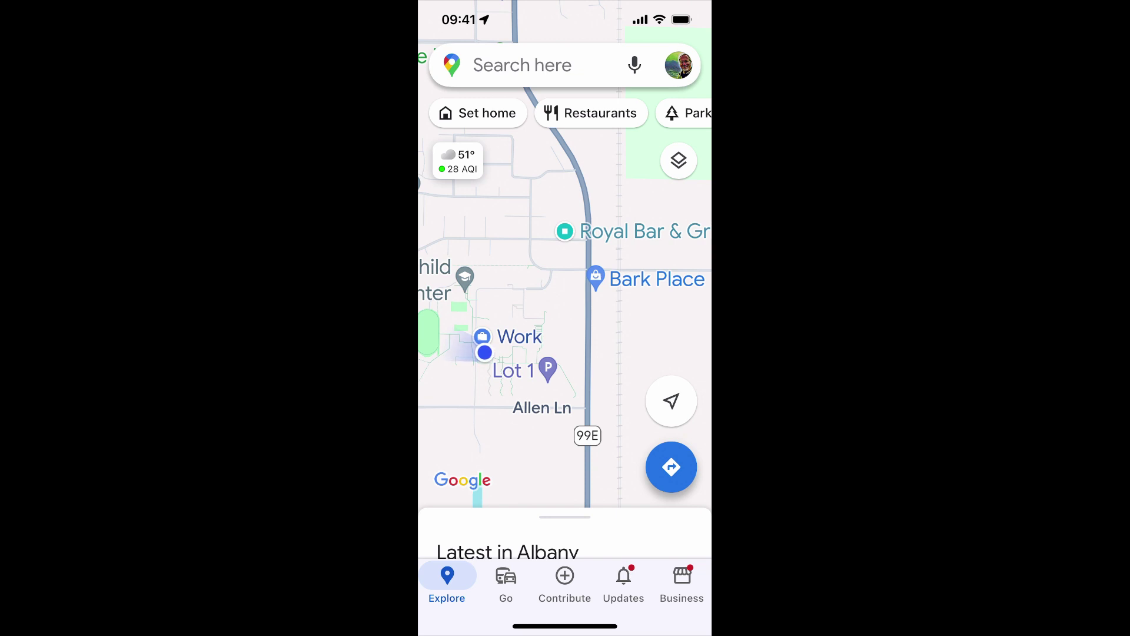
Open the full details of the saved place Royal Bar & Grill and browse its photos.
{"action": "left_click", "coordinate": [565, 231]}
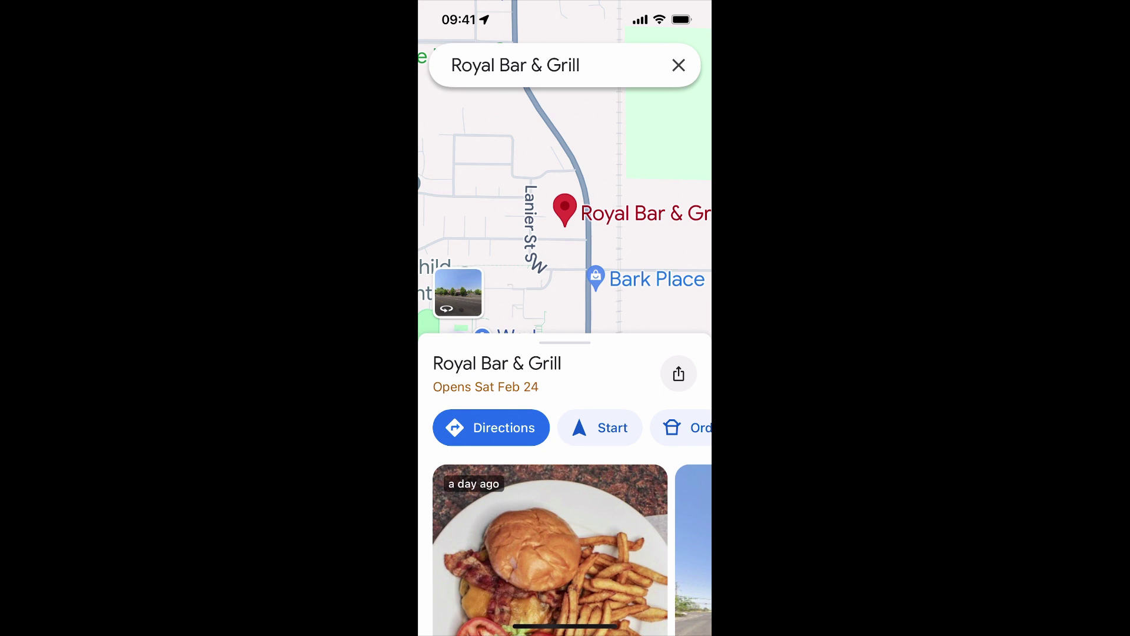
{"action": "left_click_drag", "start_coordinate": [565, 365], "coordinate": [565, 100]}
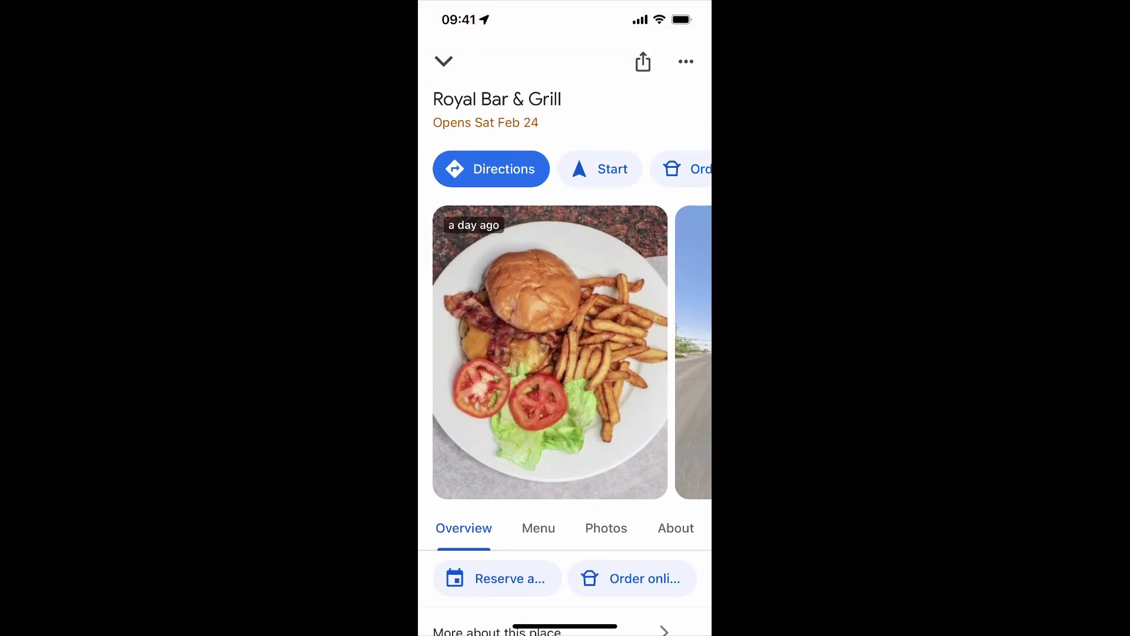
{"action": "left_click_drag", "start_coordinate": [636, 353], "coordinate": [424, 354]}
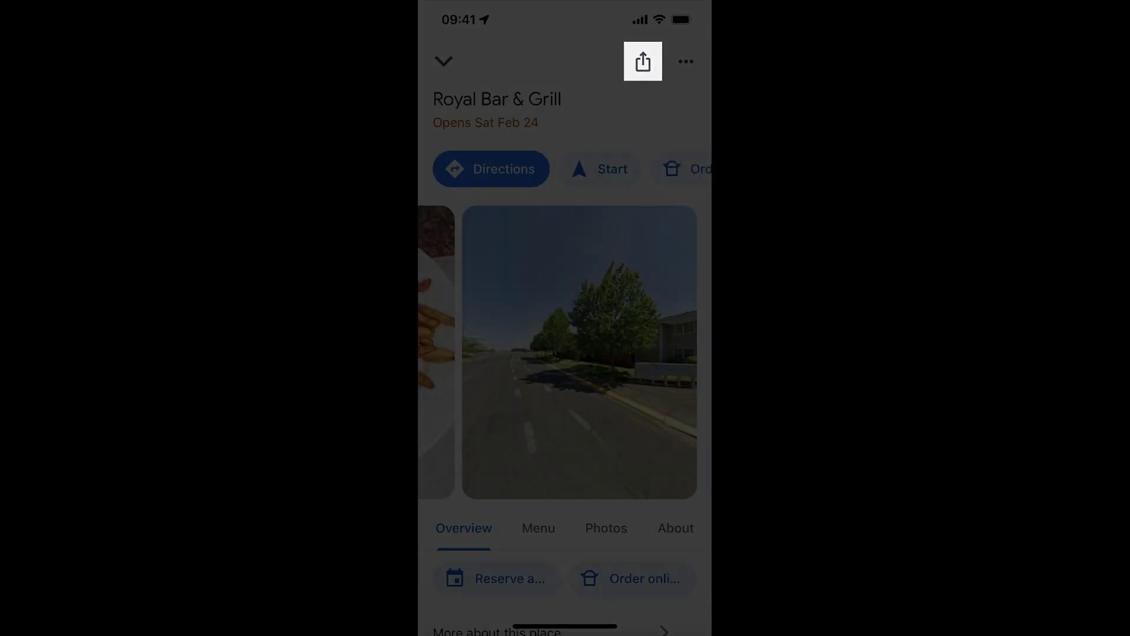
Share Royal Bar & Grill through Messages and remove the entire prefilled text, including the link, from the new message.
{"action": "left_click", "coordinate": [643, 61]}
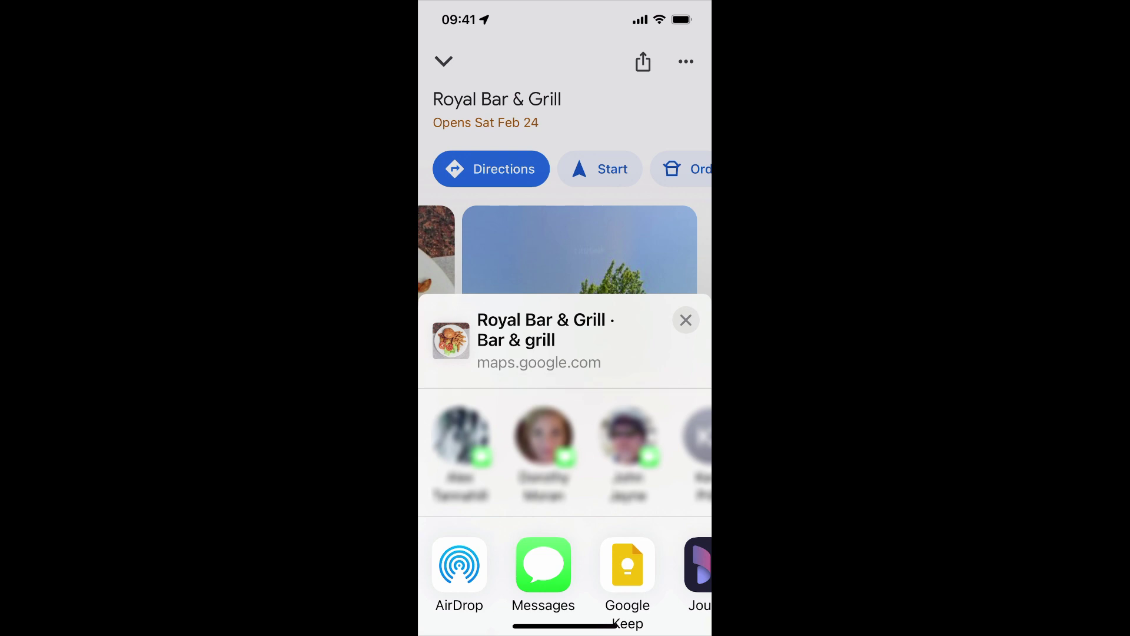
{"action": "left_click", "coordinate": [544, 564]}
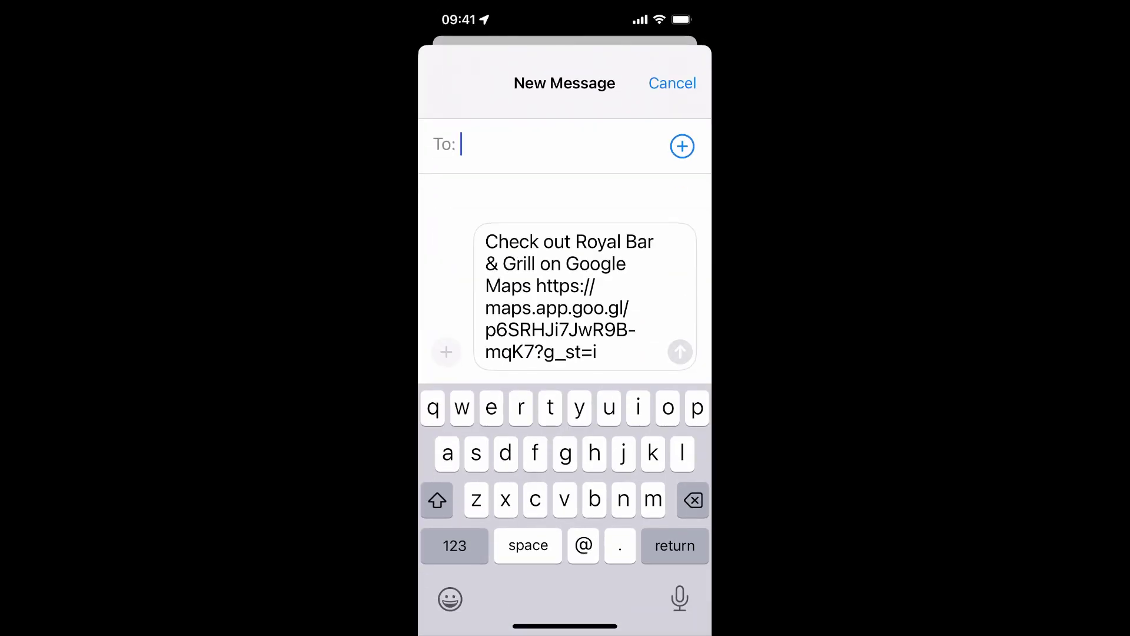
{"action": "left_click", "coordinate": [597, 352]}
{"action": "left_click", "coordinate": [596, 351]}
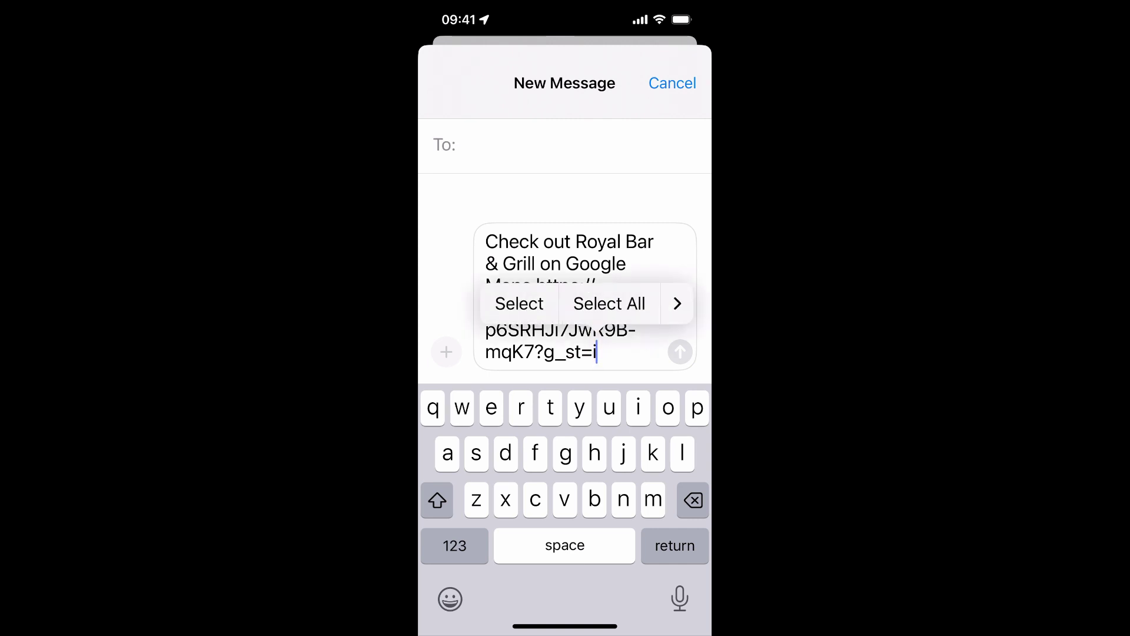
{"action": "left_click", "coordinate": [608, 303]}
{"action": "left_click", "coordinate": [461, 192]}
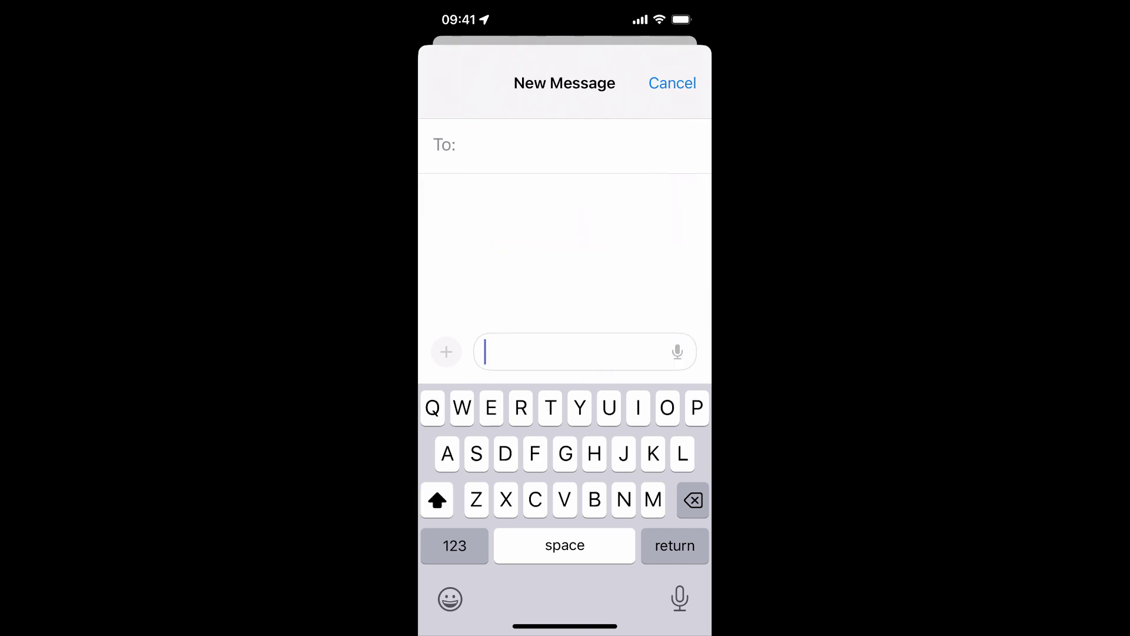